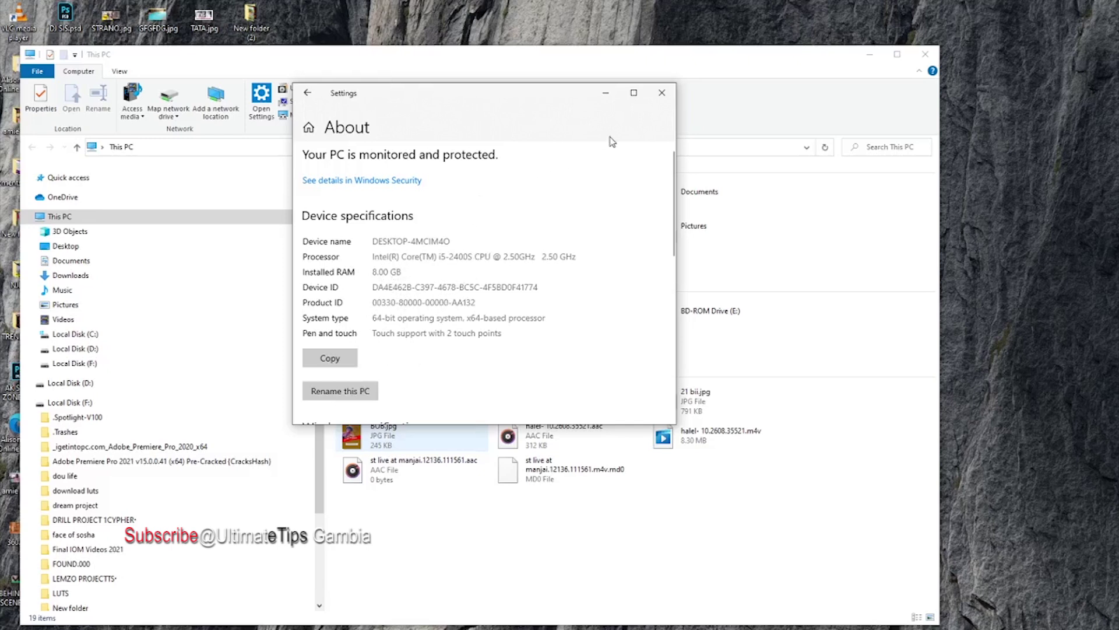
# Close the About settings window and the This PC window to return to the desktop
pyautogui.click(662, 93)
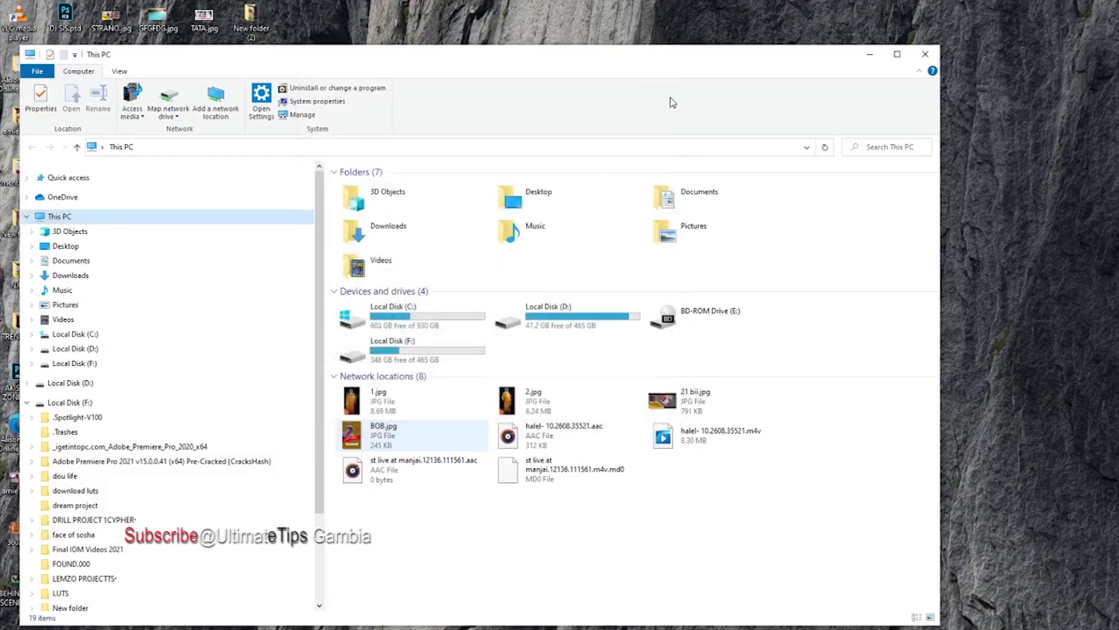
pyautogui.click(920, 59)
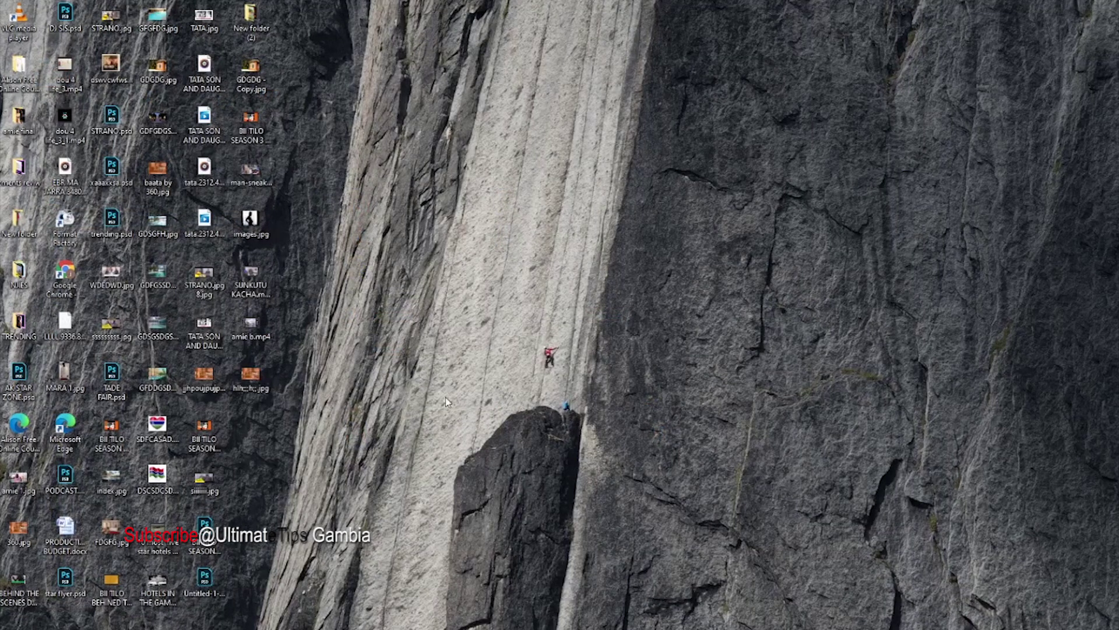
pyautogui.click(420, 428)
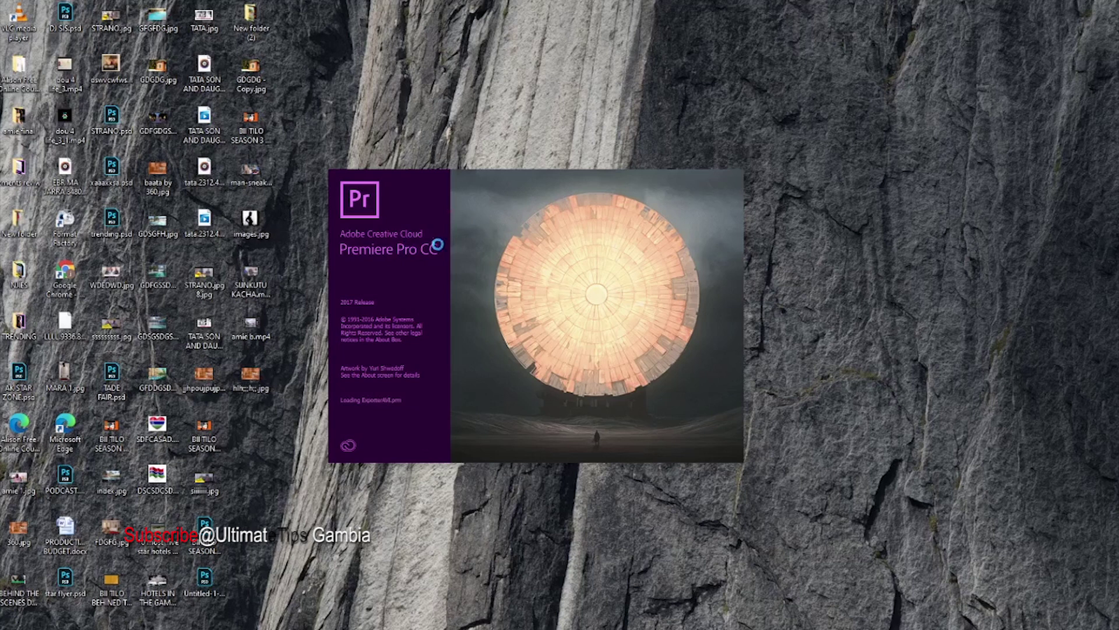
# Create a new folder on the desktop and name it "testing pro"
pyautogui.rightClick(486, 48)
pyautogui.moveTo(607, 153)
pyautogui.click(648, 150)
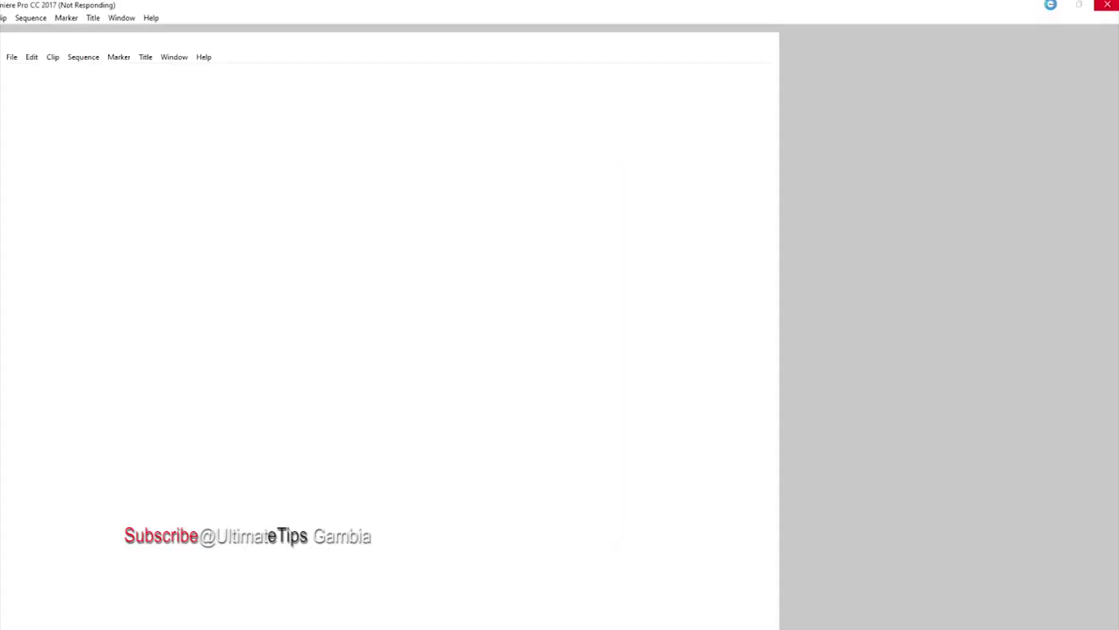
pyautogui.click(1051, 5)
pyautogui.rightClick(482, 73)
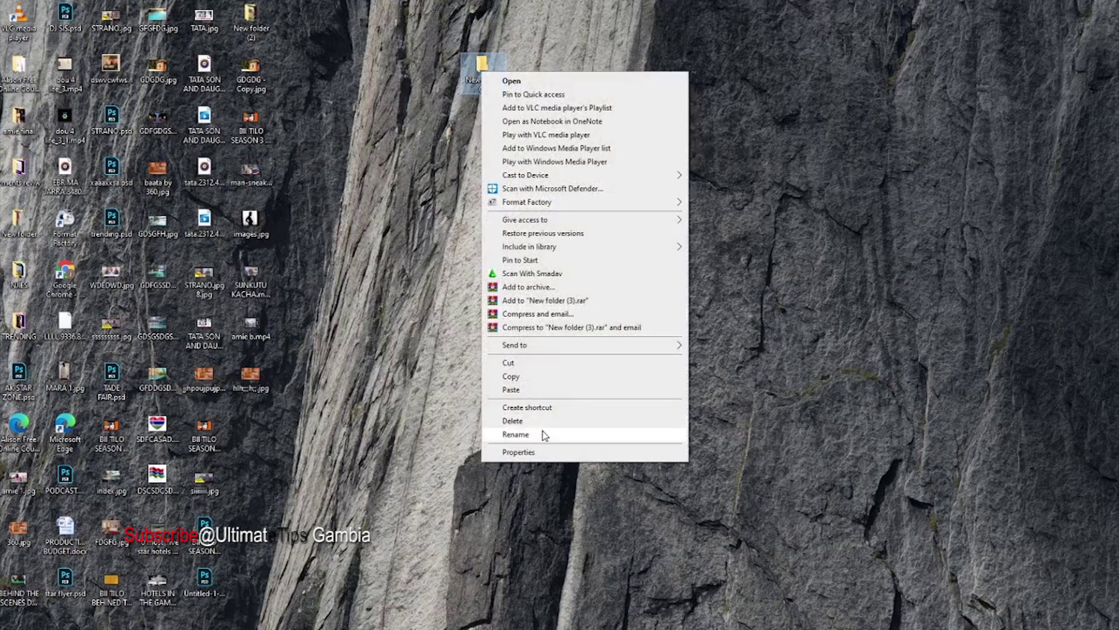
pyautogui.click(516, 434)
pyautogui.write('testing p')
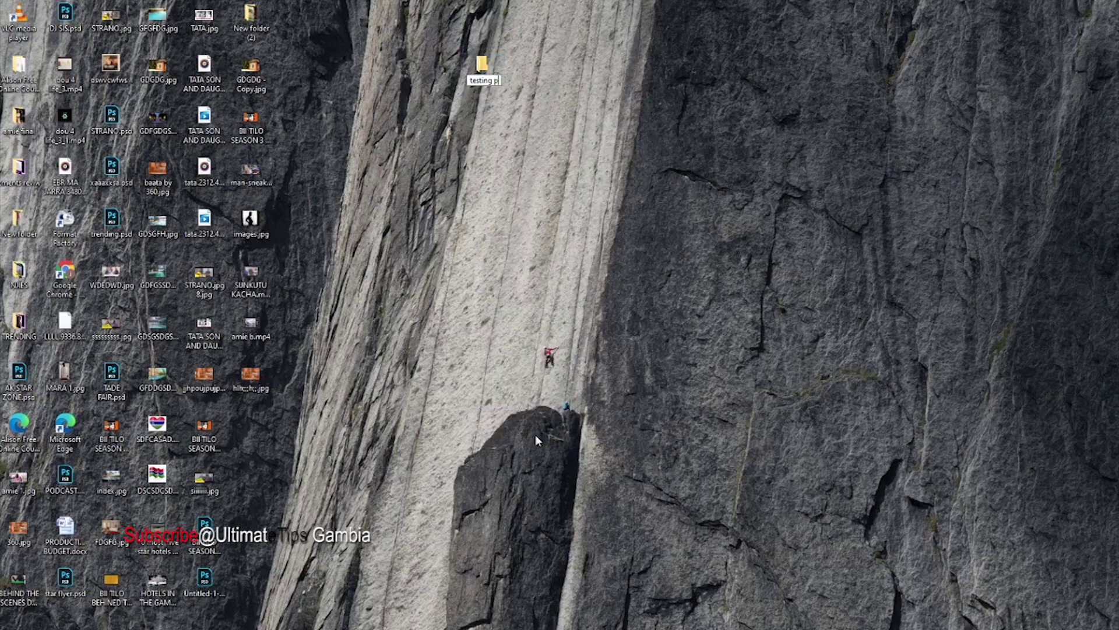
pyautogui.press('super')
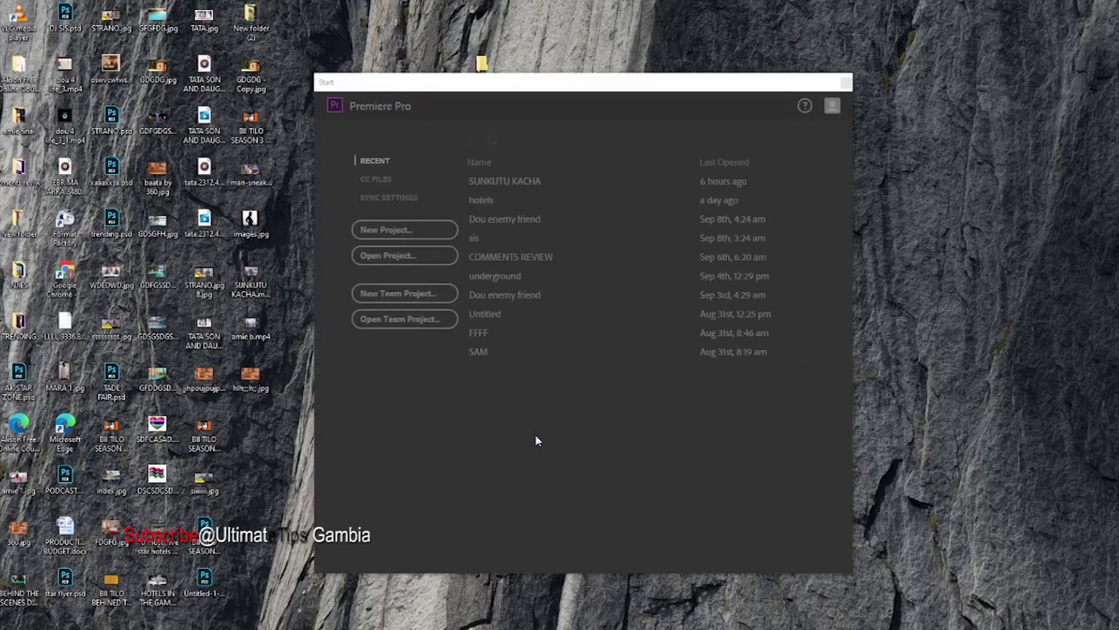
# Move the Premiere Pro Start window out of the way and rename the new desktop folder as "testing project"
pyautogui.moveTo(582, 87); pyautogui.dragTo(574, 271)
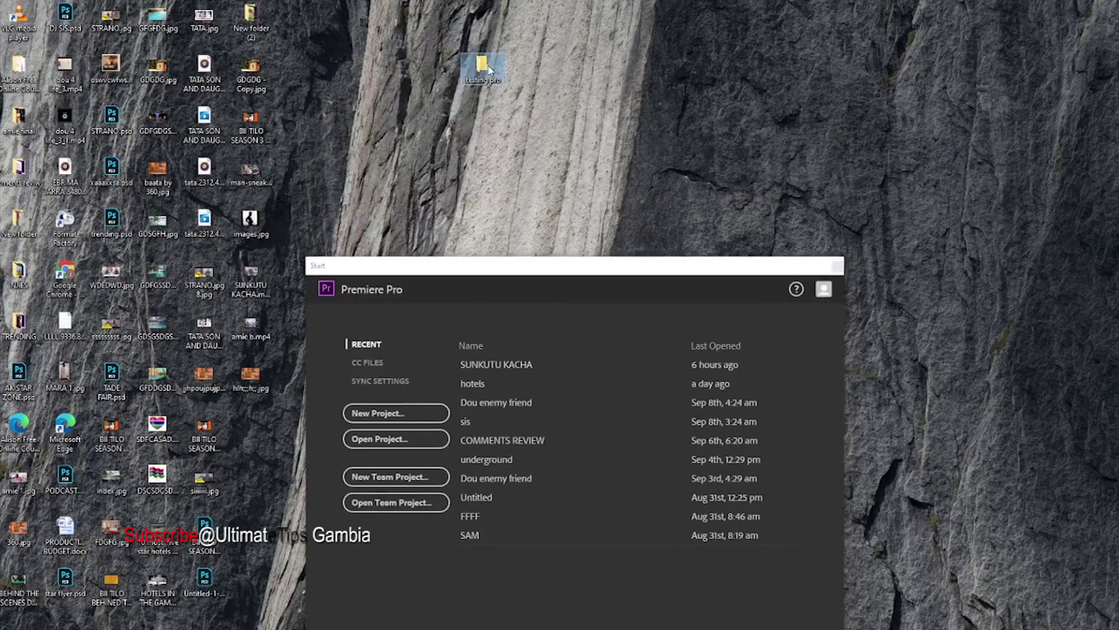
pyautogui.rightClick(481, 64)
pyautogui.click(568, 387)
pyautogui.click(502, 80)
pyautogui.write('ject')
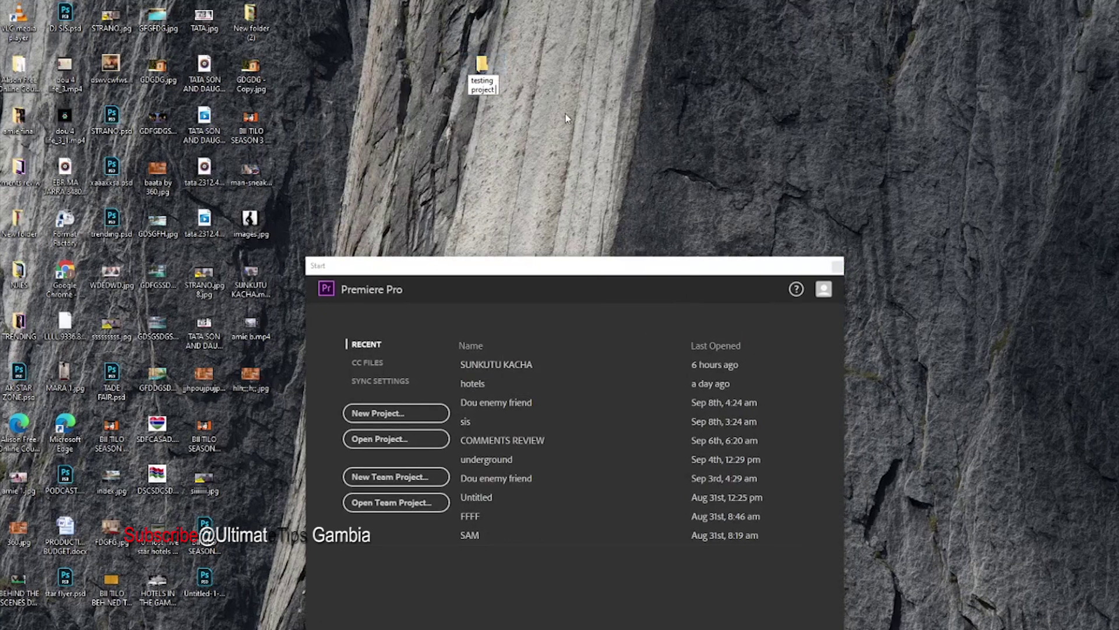
pyautogui.press('Return')
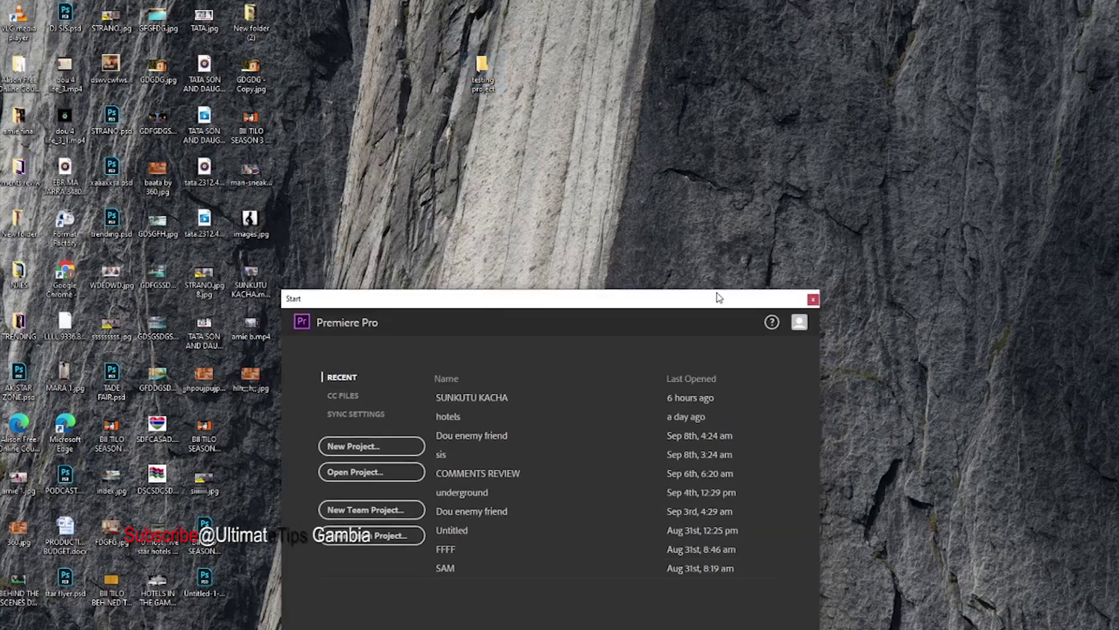
pyautogui.click(508, 69)
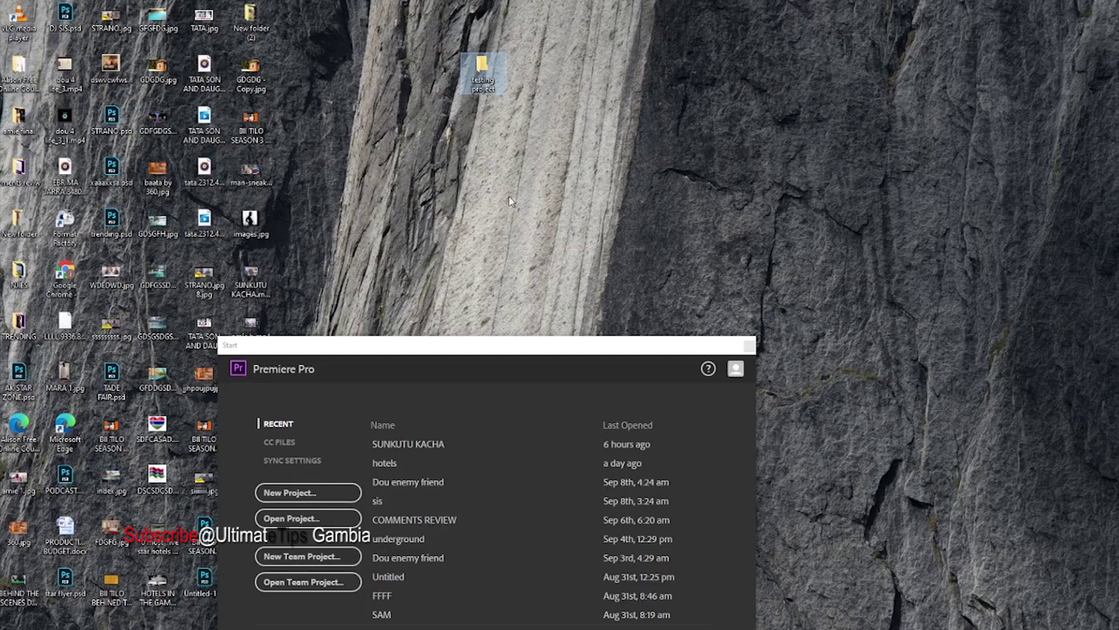
# Examine how the footage is organised in the CAM1 and CAM2 folders inside the SAM folder on Local Disk (F:)
pyautogui.moveTo(513, 348); pyautogui.dragTo(630, 322)
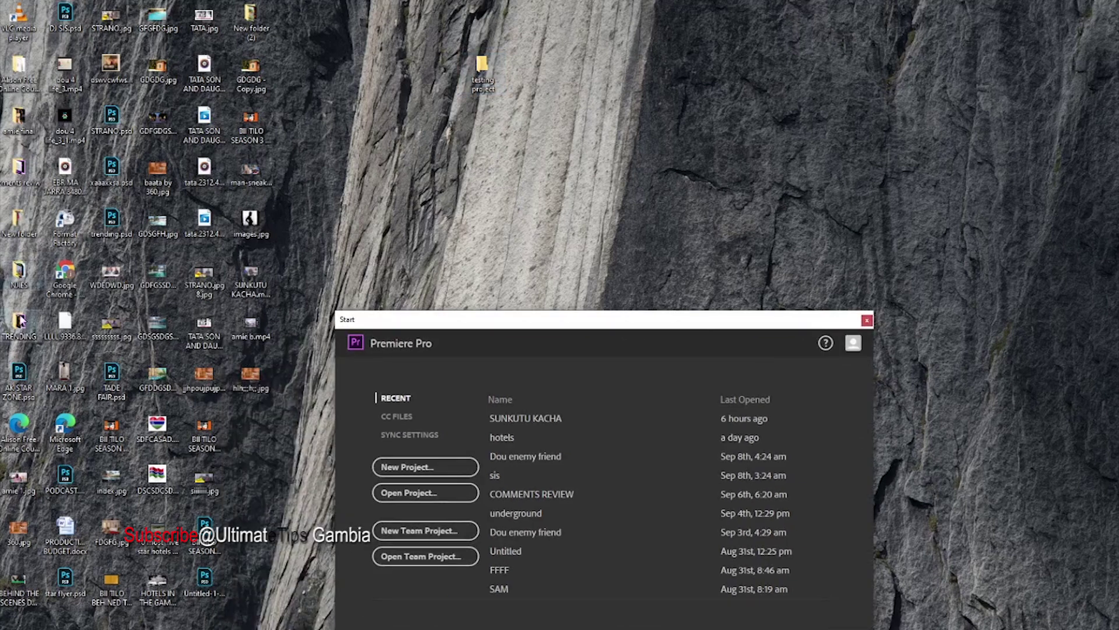
pyautogui.doubleClick(18, 174)
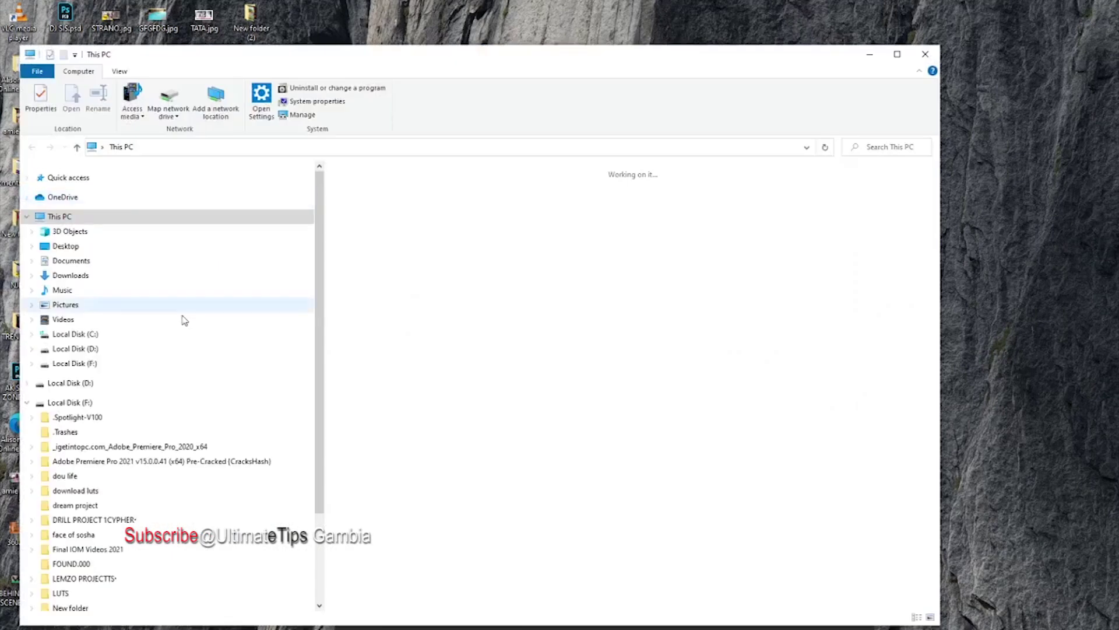
pyautogui.doubleClick(425, 358)
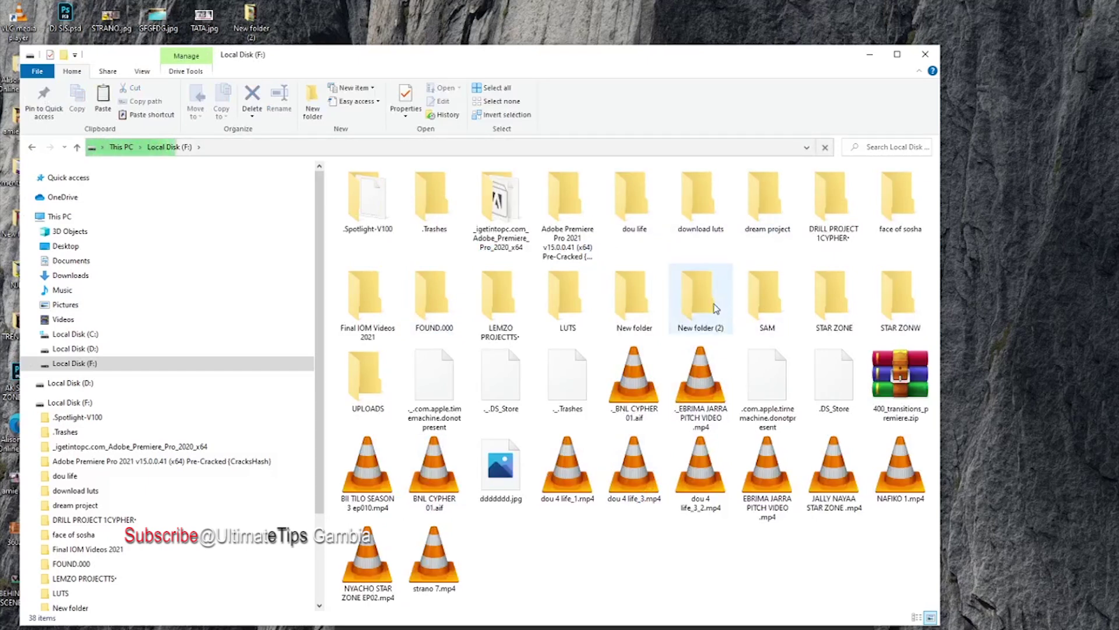
pyautogui.doubleClick(758, 309)
pyautogui.doubleClick(400, 215)
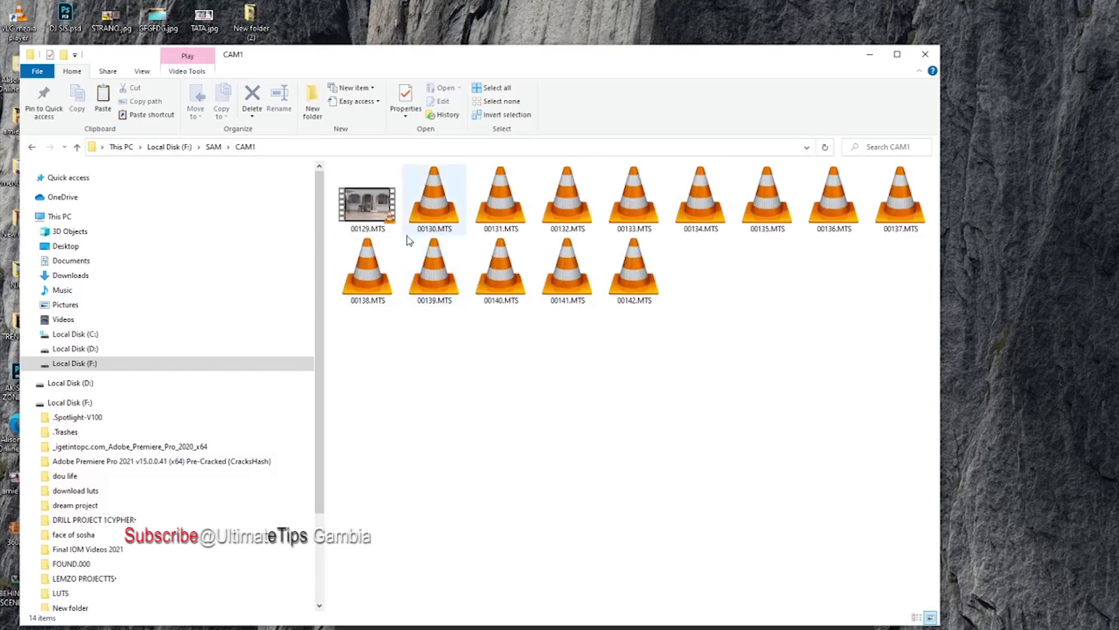
pyautogui.click(31, 146)
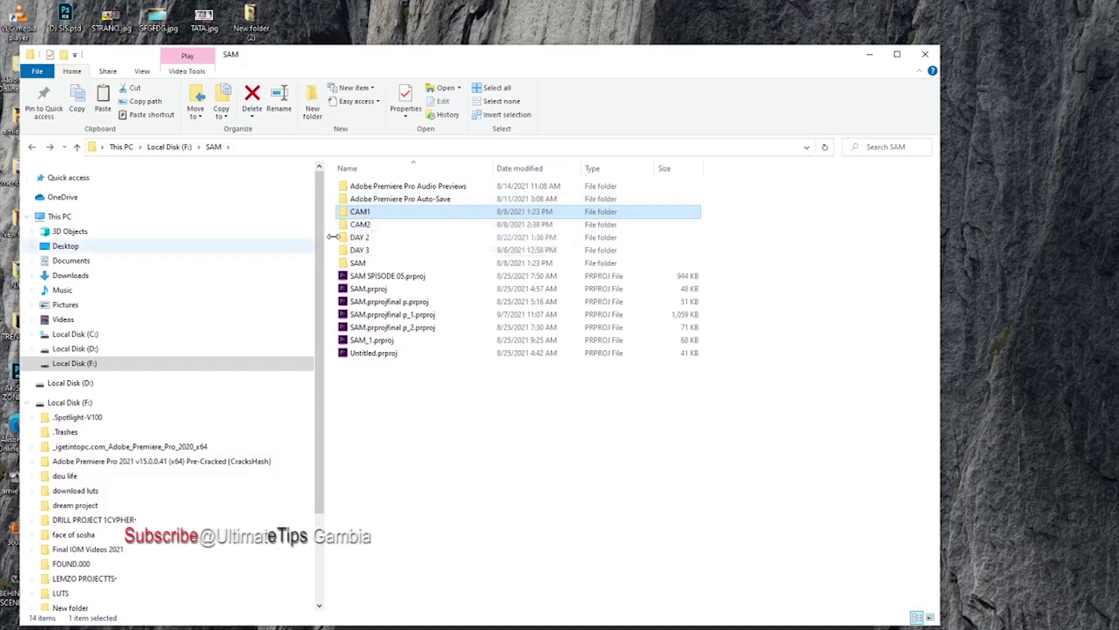
pyautogui.doubleClick(361, 226)
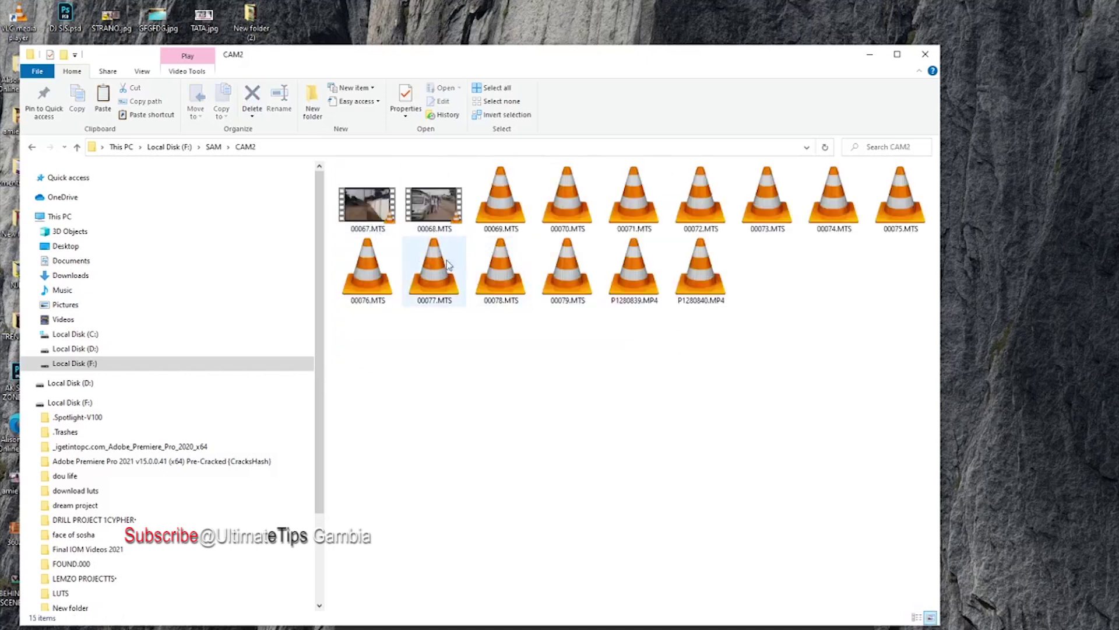
pyautogui.click(34, 146)
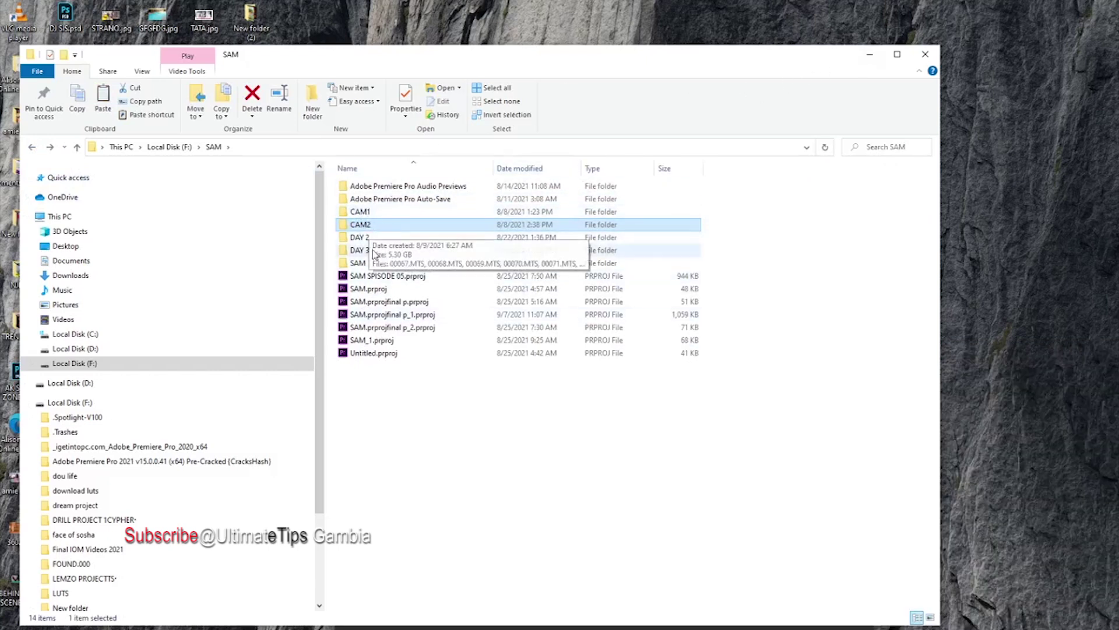
pyautogui.click(925, 53)
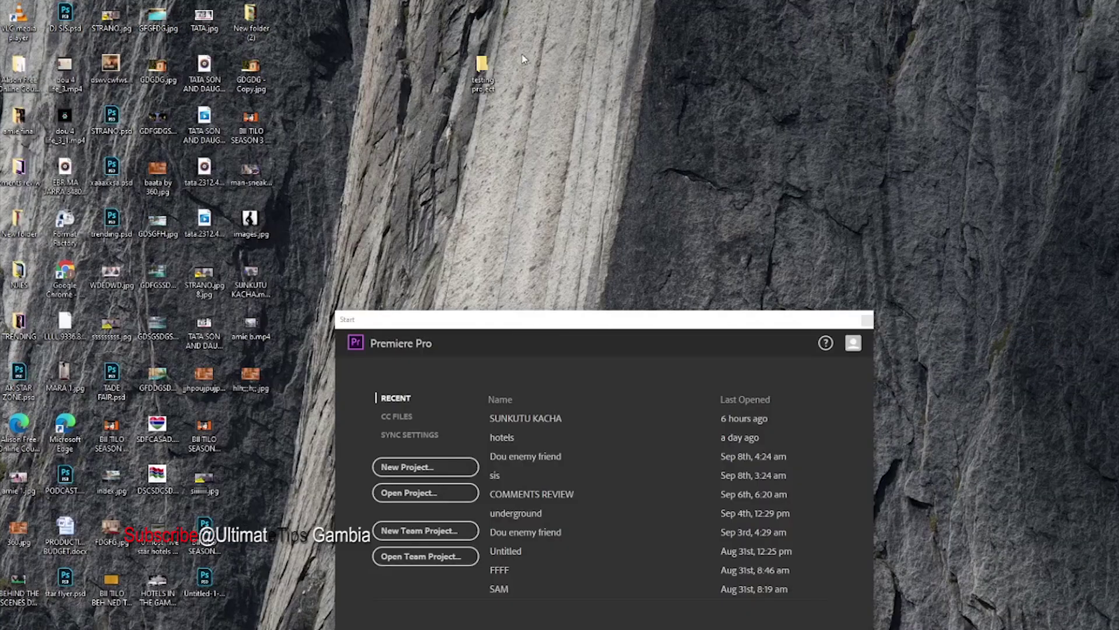
# Open the "testing project" folder on the desktop and create a subfolder named "cam 1" in it
pyautogui.doubleClick(487, 69)
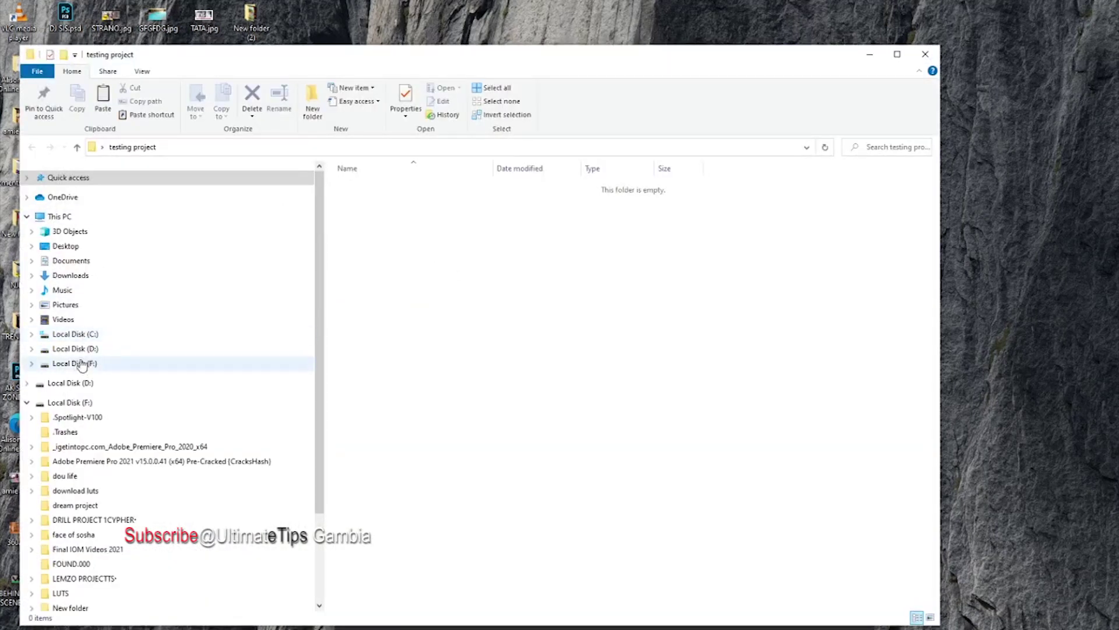
pyautogui.rightClick(395, 212)
pyautogui.moveTo(472, 358)
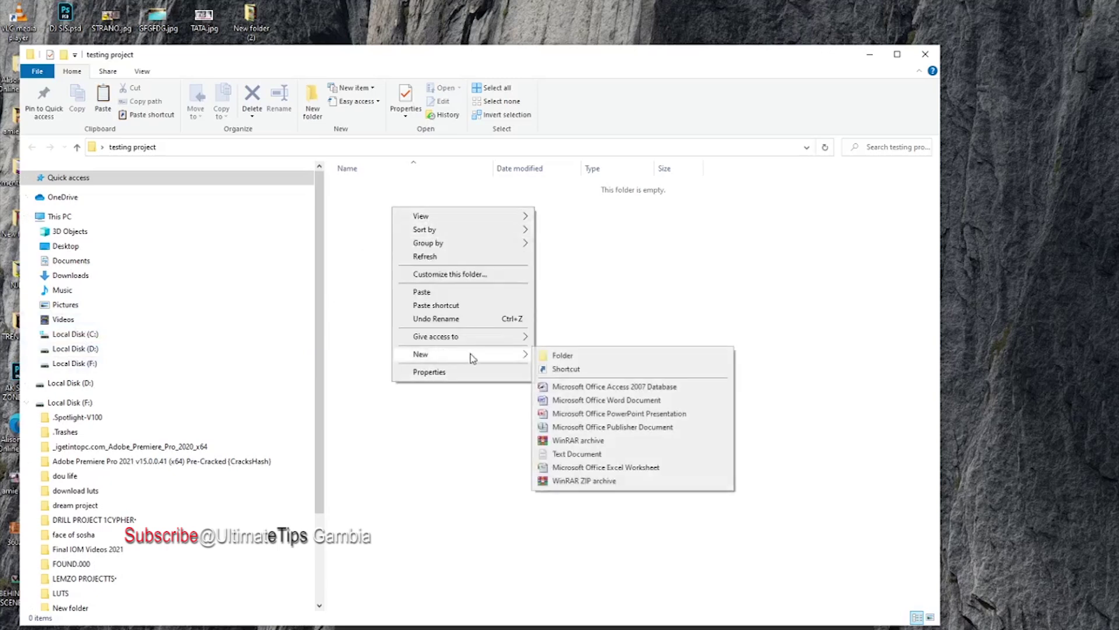
pyautogui.click(557, 354)
pyautogui.write('cam 1')
# Create a second subfolder named "cam2" in the "testing project" folder and close the folder window
pyautogui.rightClick(432, 301)
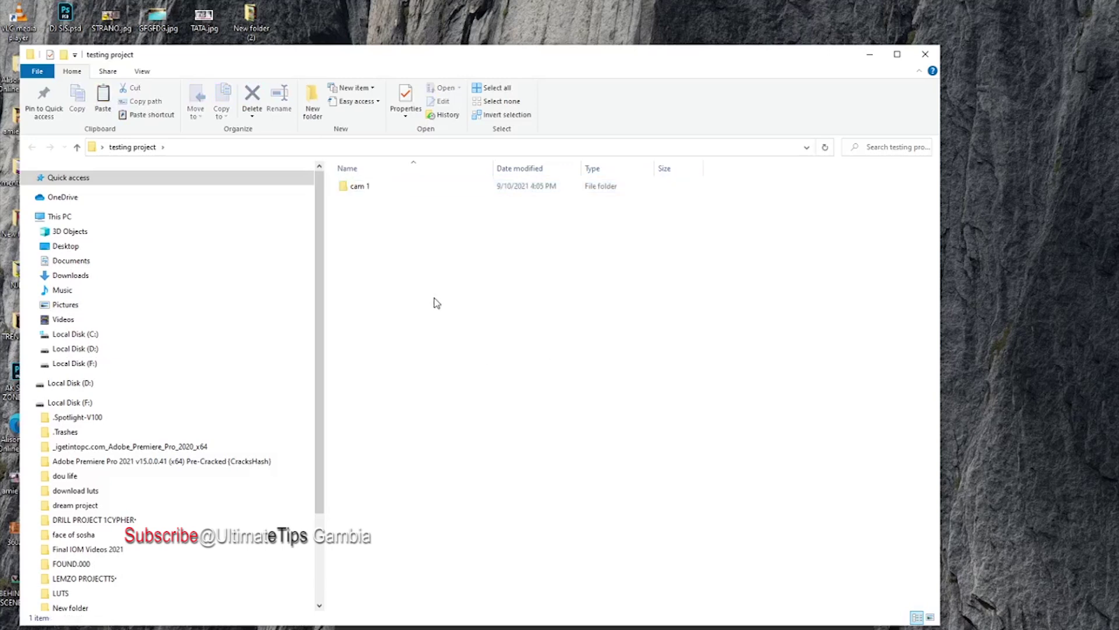
pyautogui.click(592, 446)
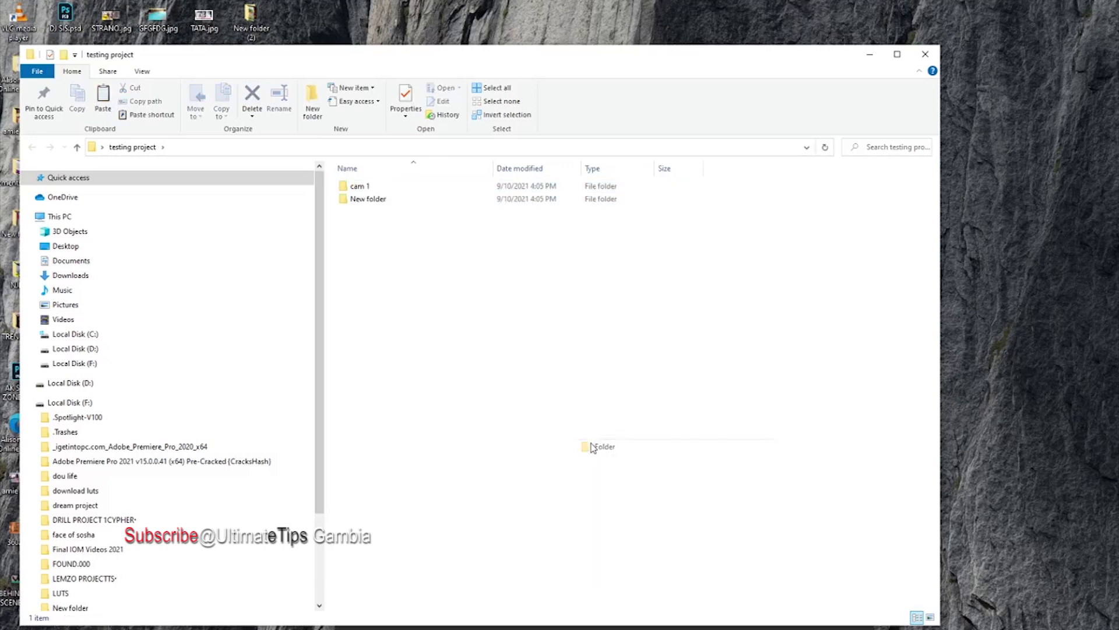
pyautogui.write('cam')
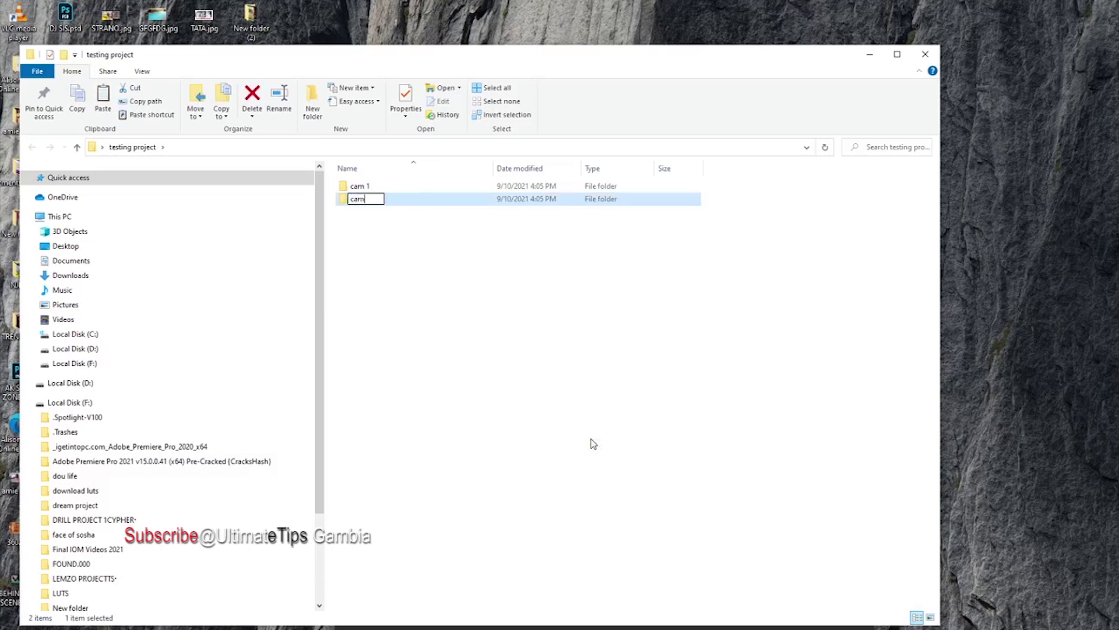
pyautogui.write('2')
pyautogui.click(417, 233)
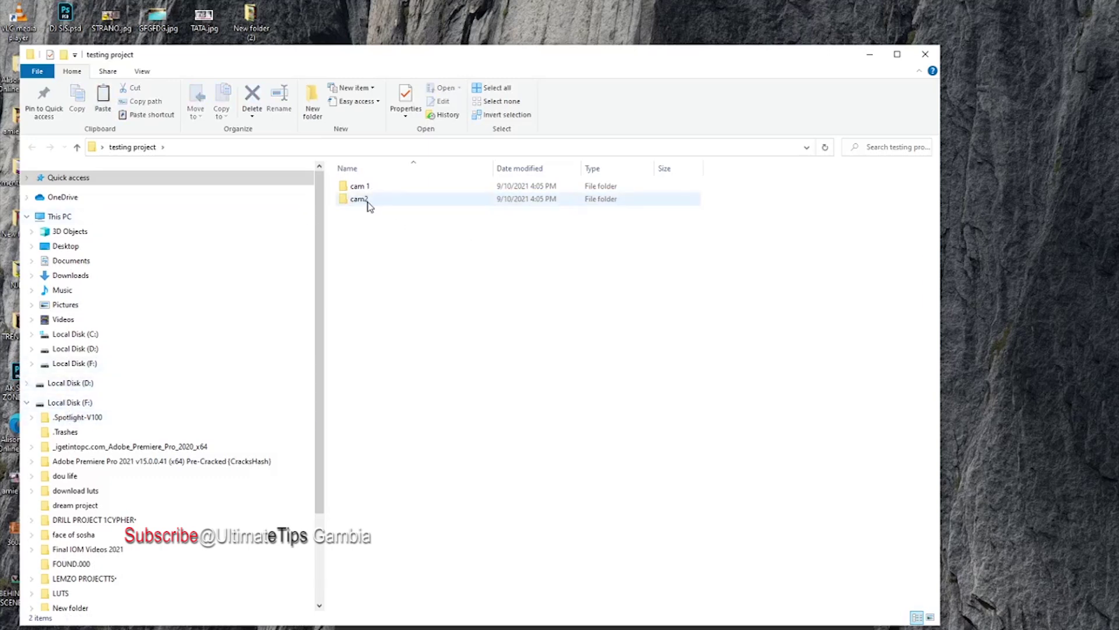
pyautogui.click(925, 53)
# Start a new project in Premiere Pro and replace its default name with "testing"
pyautogui.click(479, 69)
pyautogui.moveTo(578, 325); pyautogui.dragTo(582, 111)
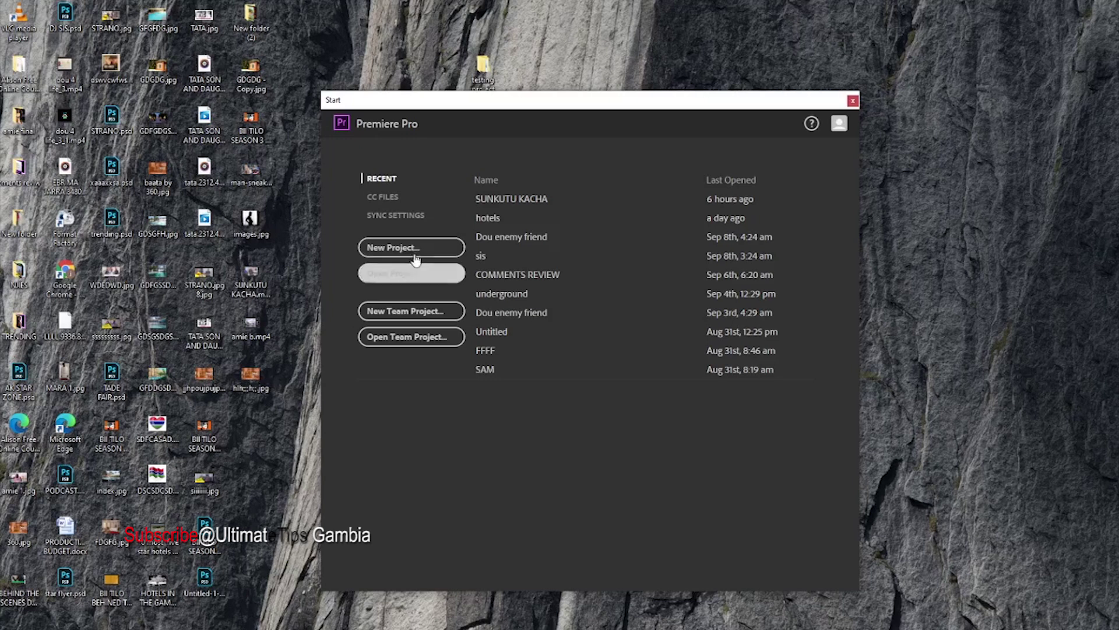
pyautogui.moveTo(436, 110); pyautogui.dragTo(405, 119)
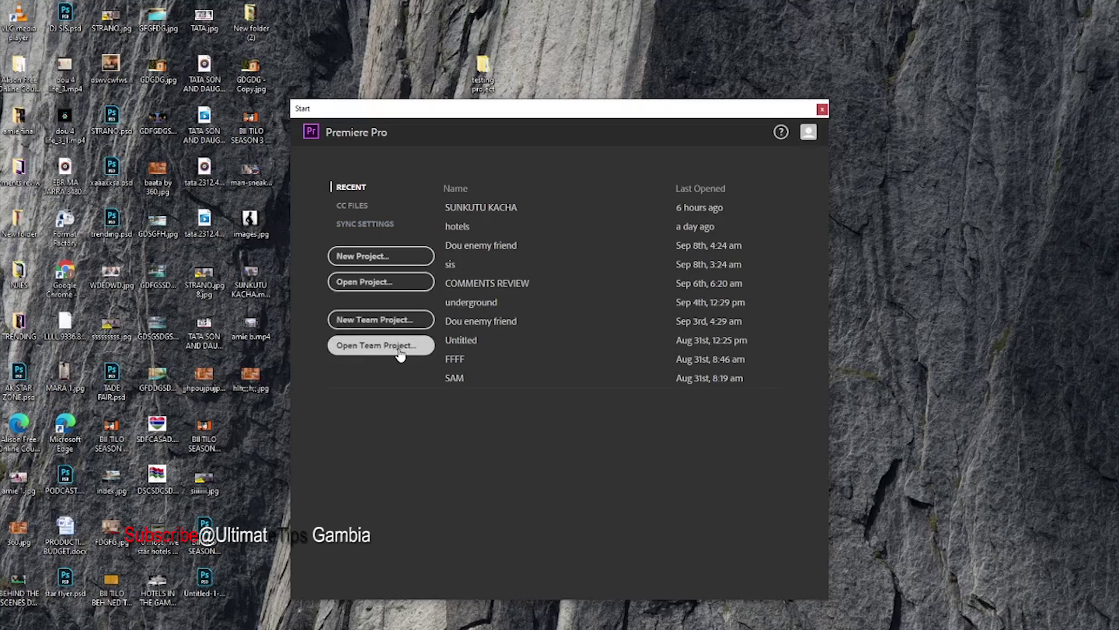
pyautogui.click(391, 260)
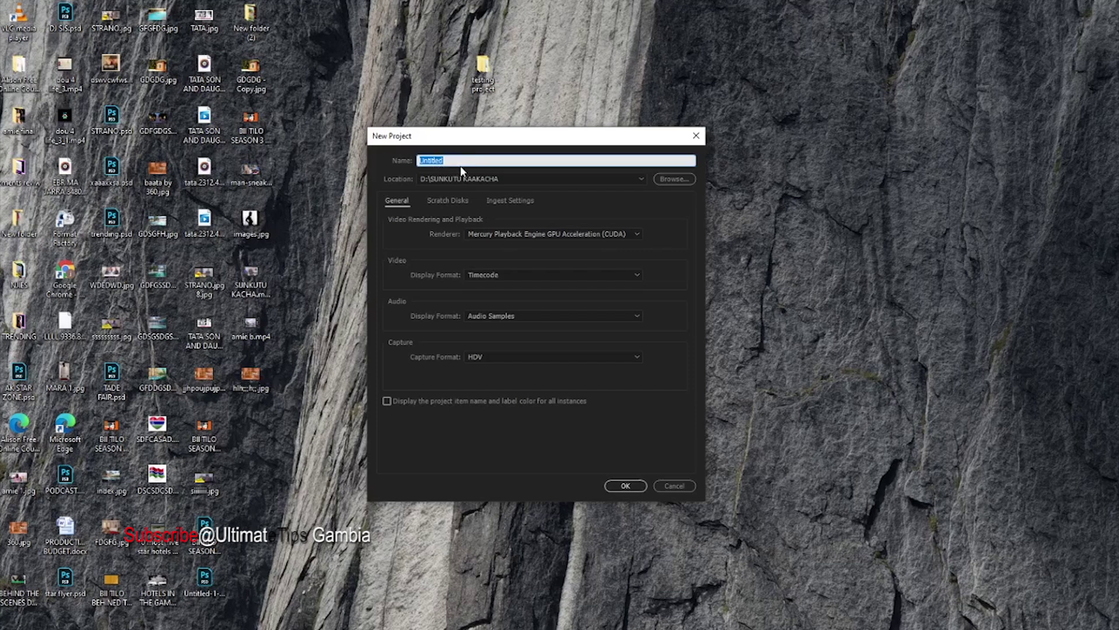
pyautogui.click(475, 160)
pyautogui.press('BackSpace')
pyautogui.press('BackSpace')
pyautogui.press('BackSpace')
pyautogui.press('BackSpace')
pyautogui.press('BackSpace')
pyautogui.press('BackSpace')
pyautogui.press('BackSpace')
# Set the project location to the "testing project" folder on the desktop and create the project
pyautogui.click(674, 179)
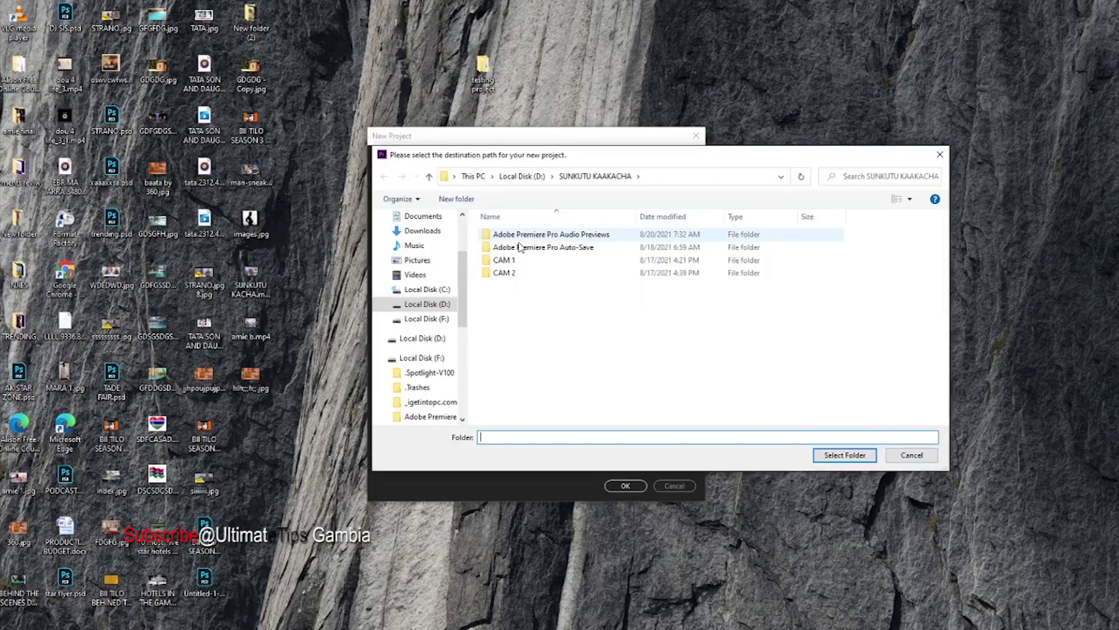
pyautogui.scroll(2, 460, 242)
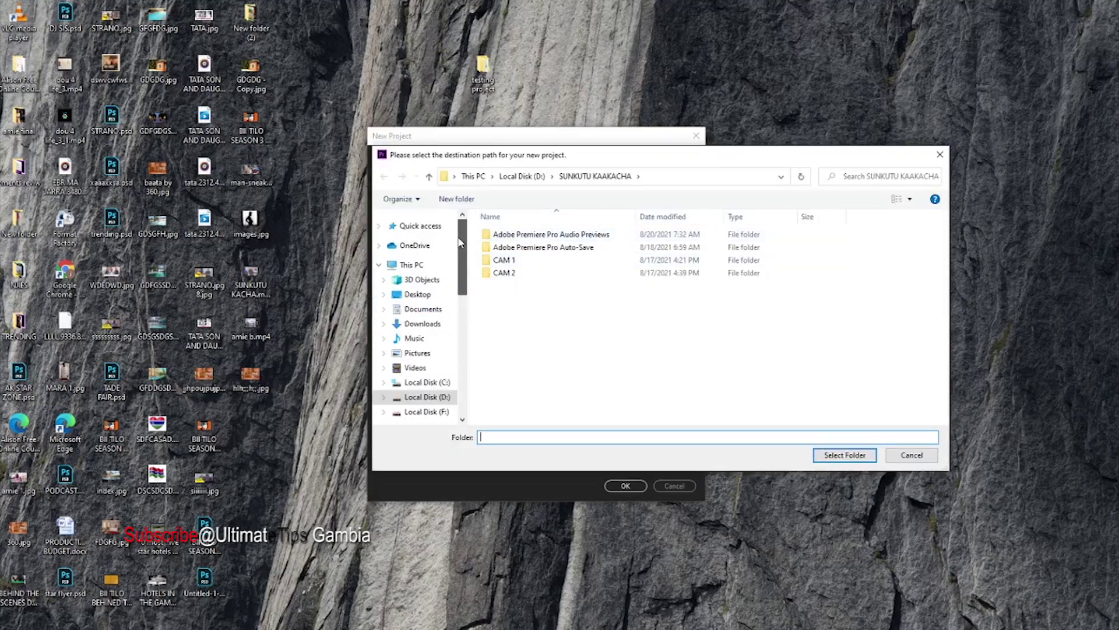
pyautogui.click(418, 295)
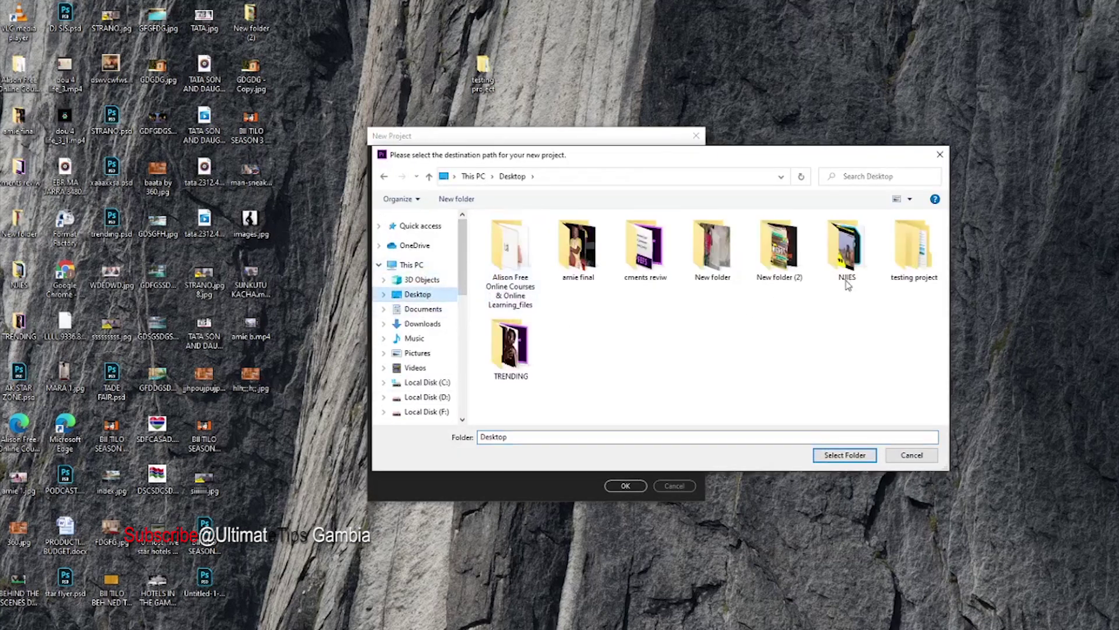
pyautogui.click(913, 245)
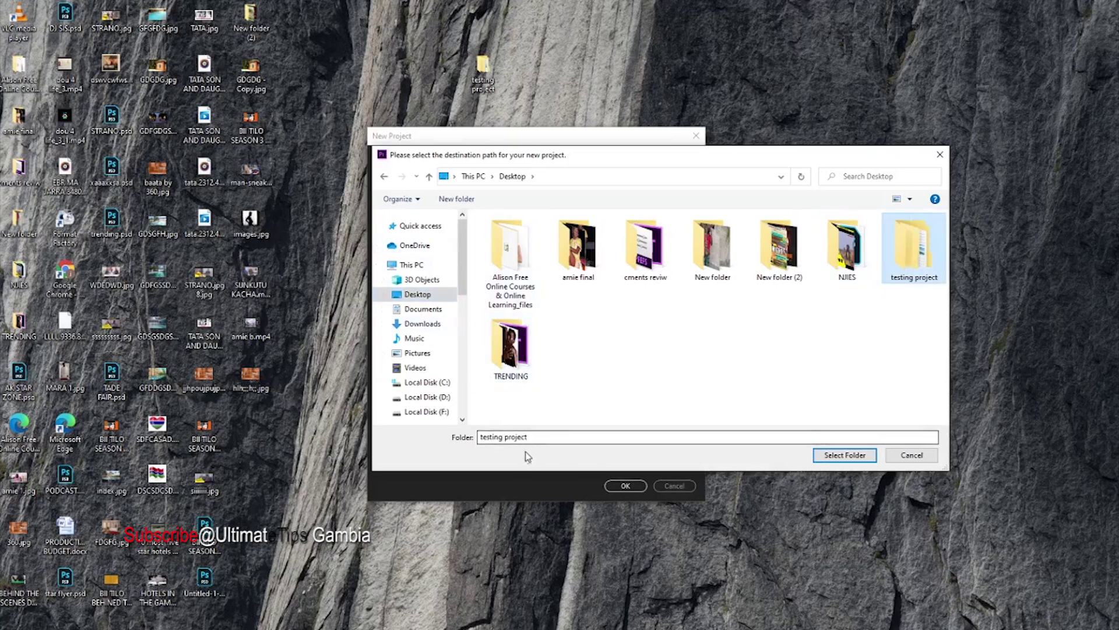
pyautogui.click(845, 457)
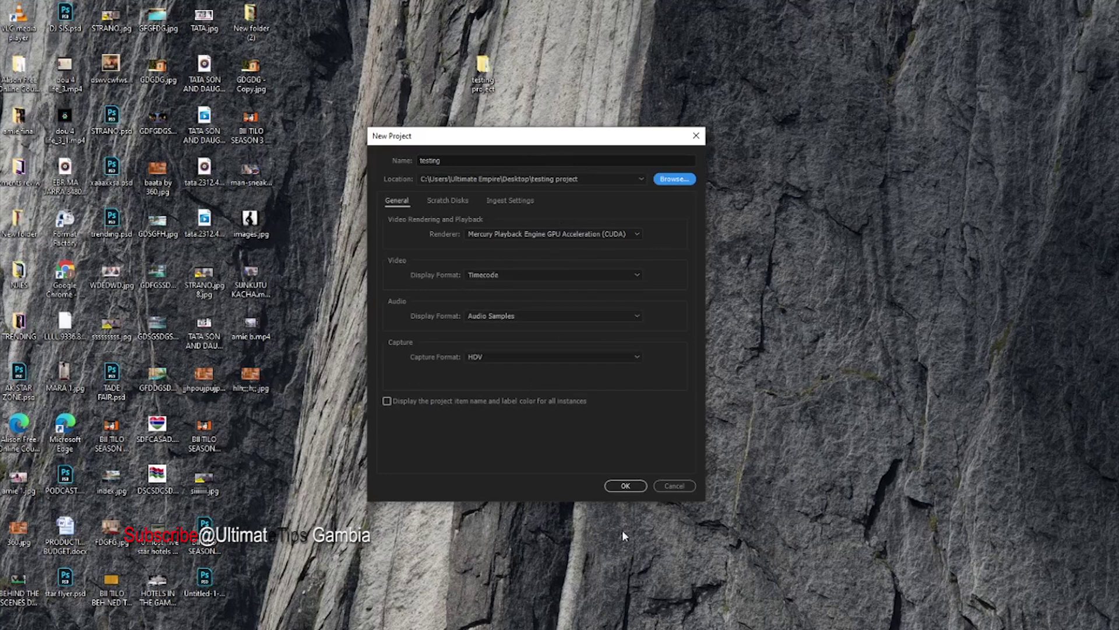
pyautogui.click(624, 486)
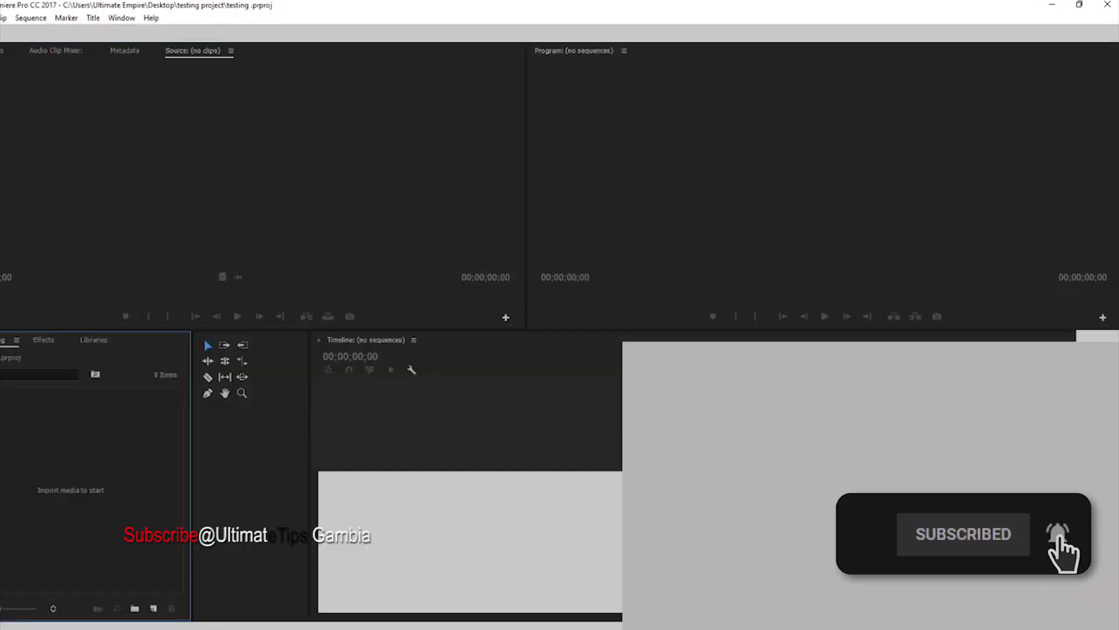
pyautogui.moveTo(745, 626)
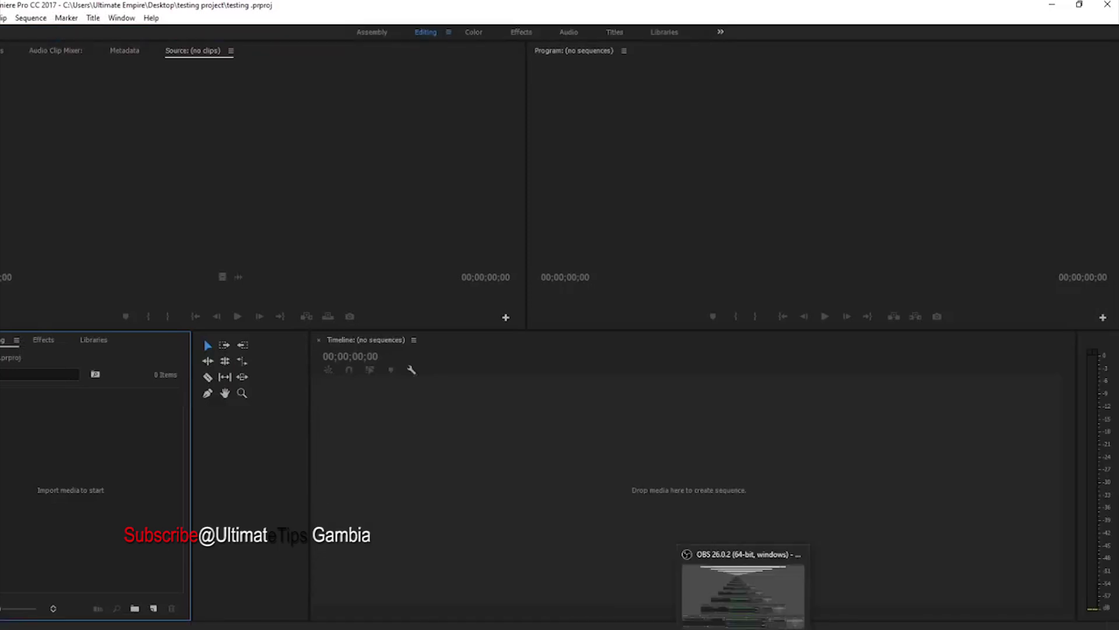
pyautogui.click(1, 17)
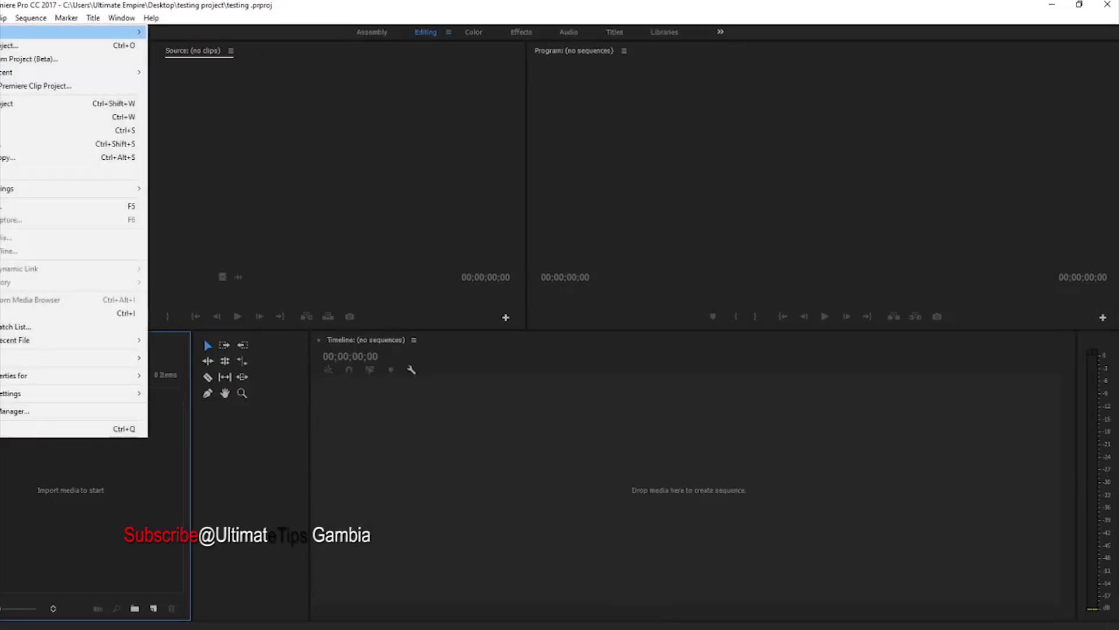
pyautogui.click(292, 172)
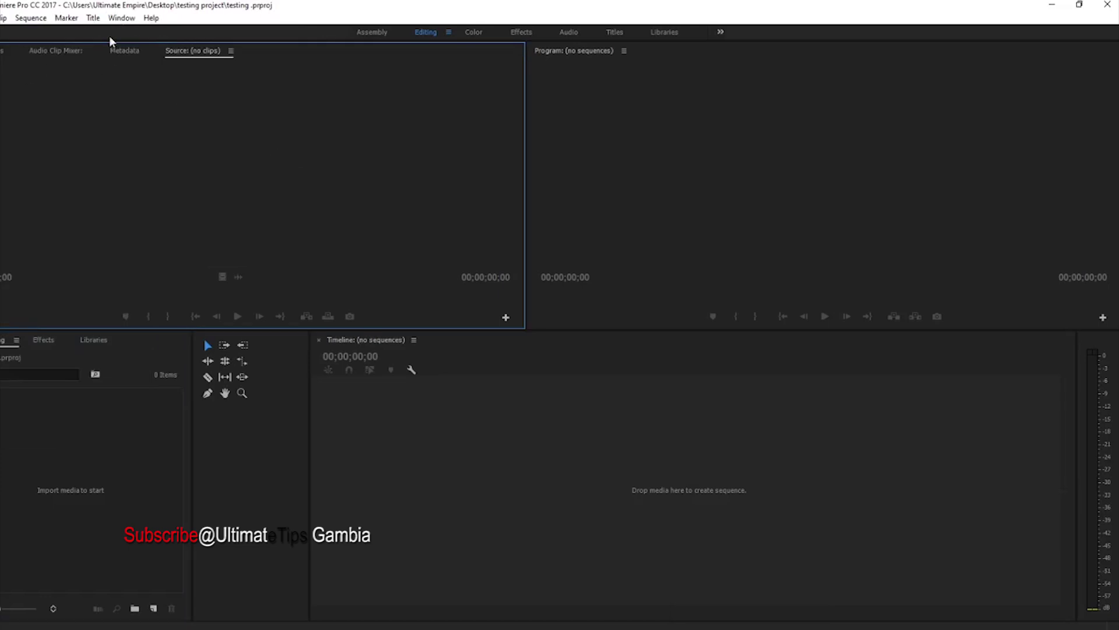
pyautogui.click(1, 18)
pyautogui.moveTo(58, 31)
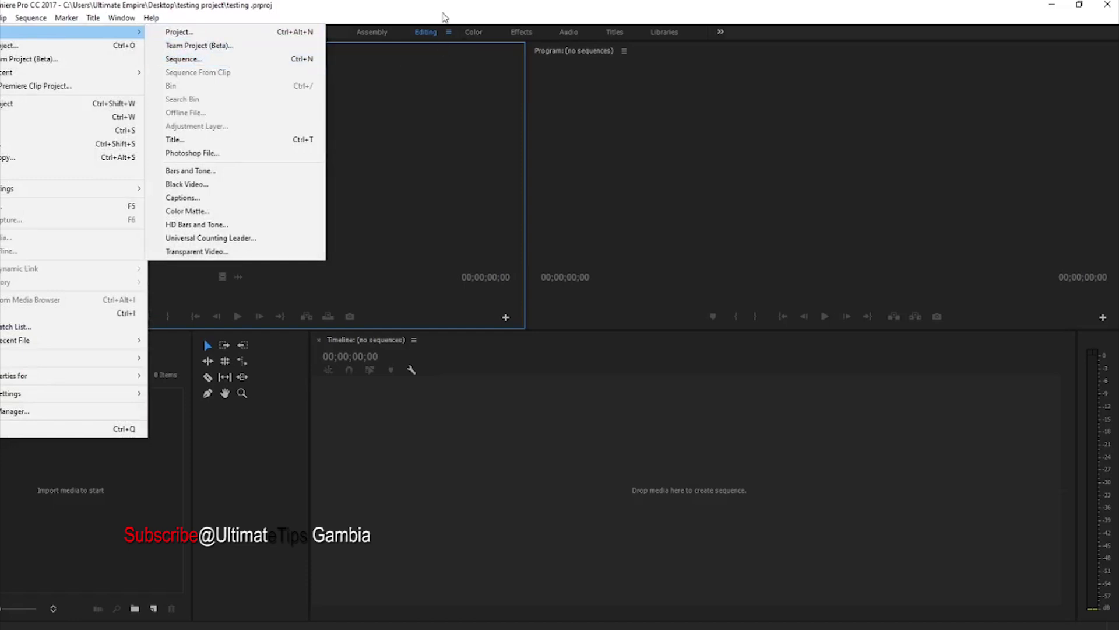
pyautogui.click(433, 135)
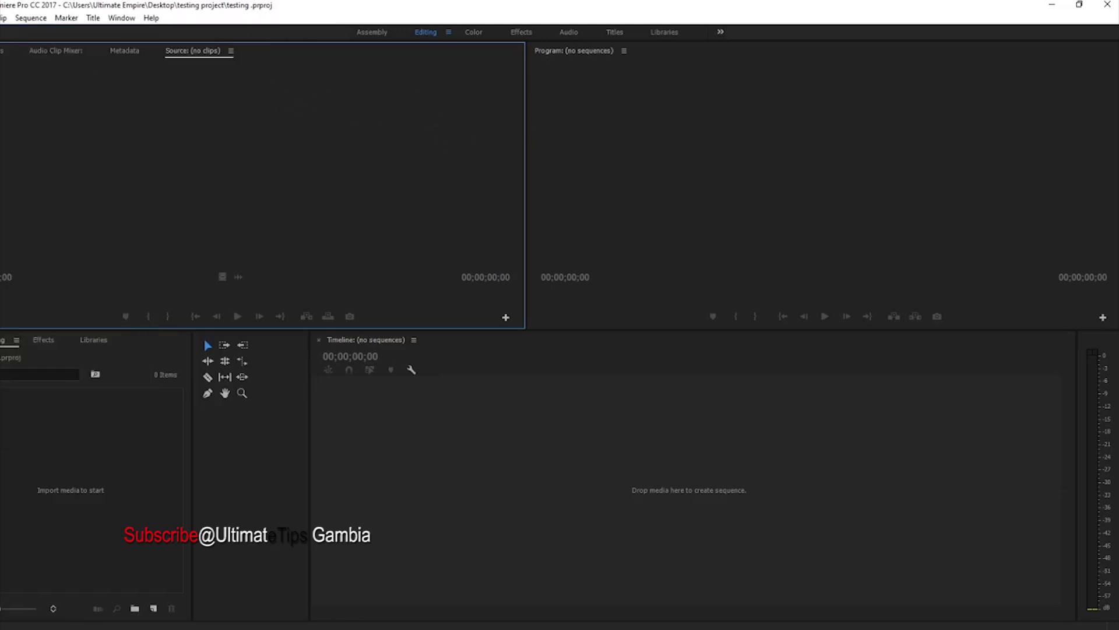
# Start a new sequence and set its timebase to 25.00 frames/second in the sequence settings
pyautogui.hotkey('alt', 'f')
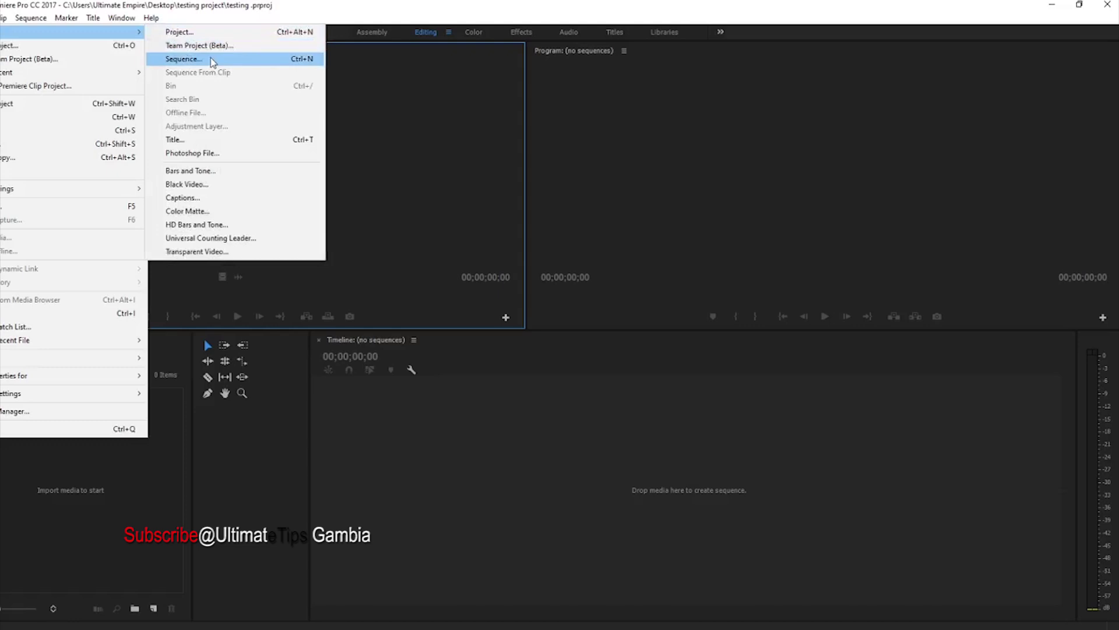
pyautogui.click(216, 61)
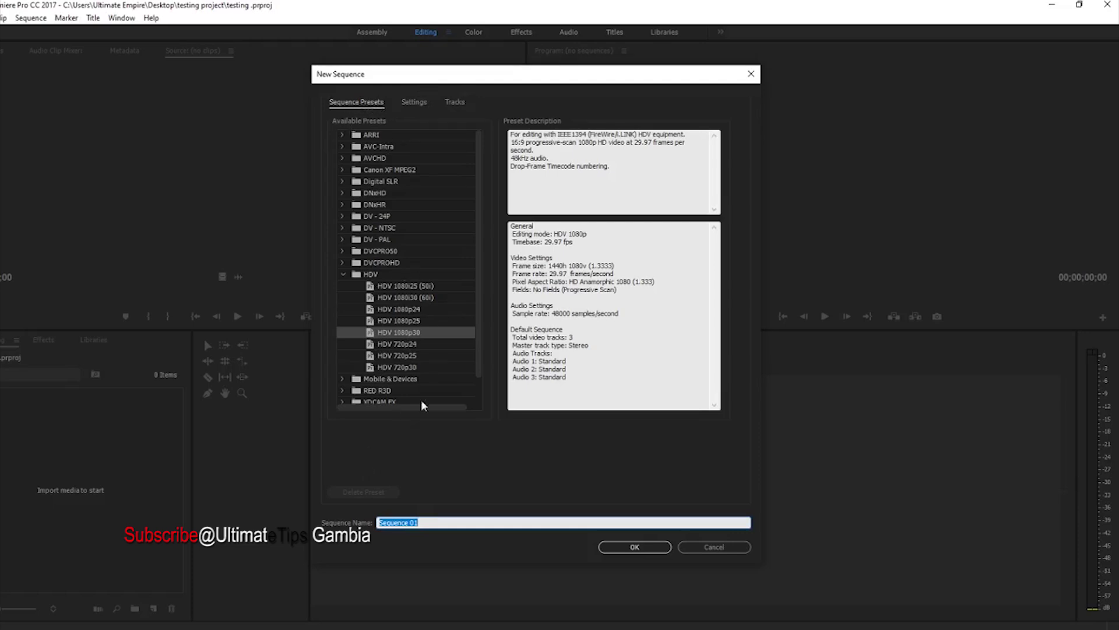
pyautogui.click(418, 103)
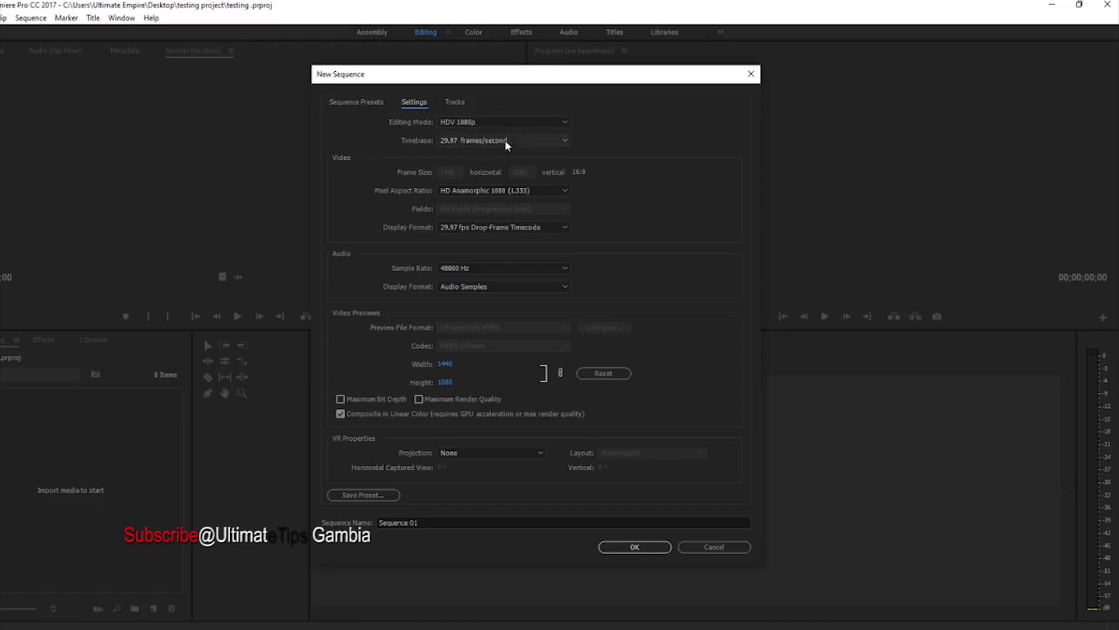
pyautogui.click(506, 141)
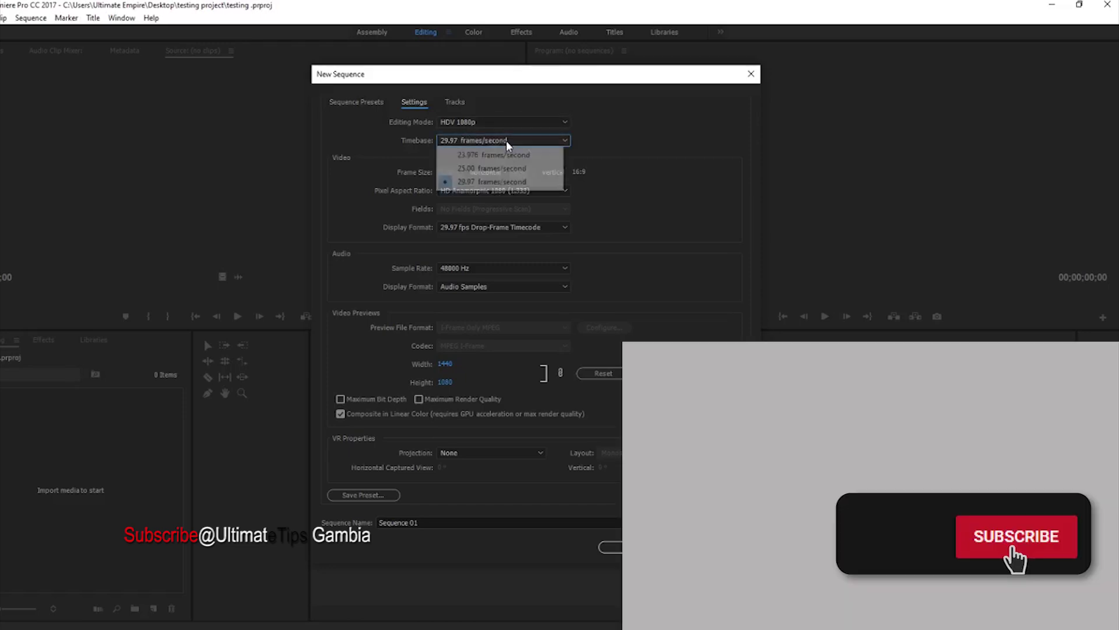
pyautogui.click(484, 167)
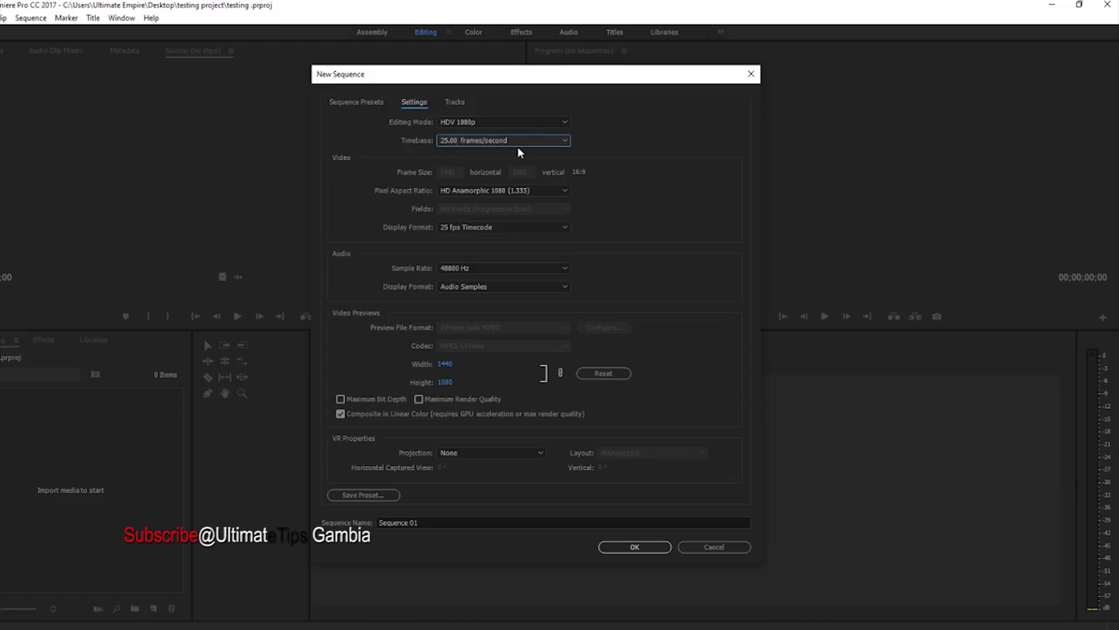
pyautogui.click(478, 144)
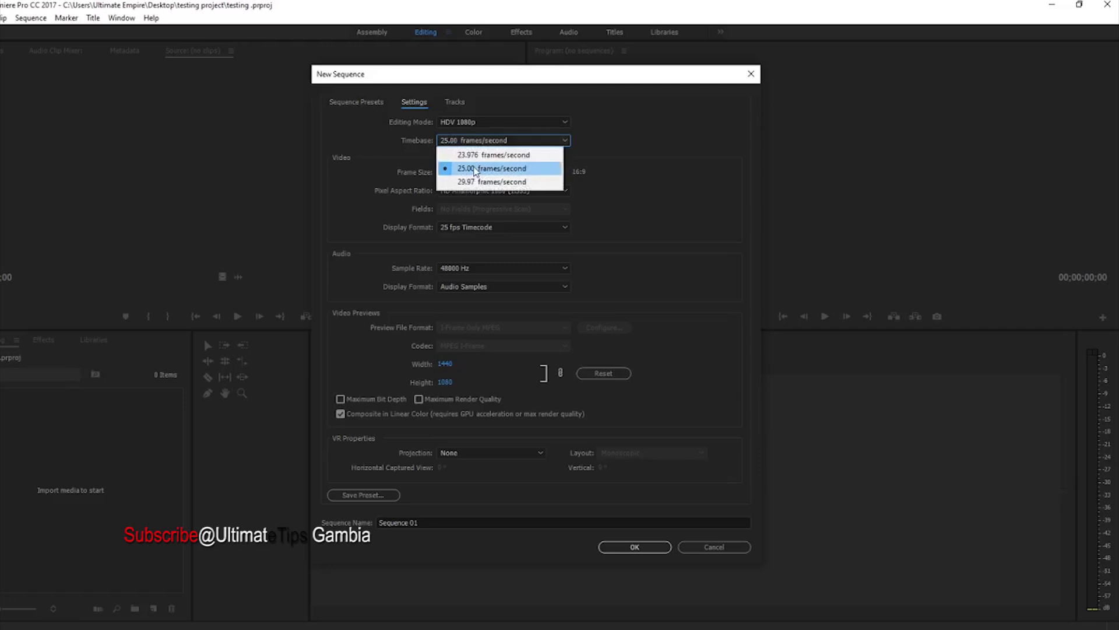
pyautogui.click(475, 170)
pyautogui.click(506, 142)
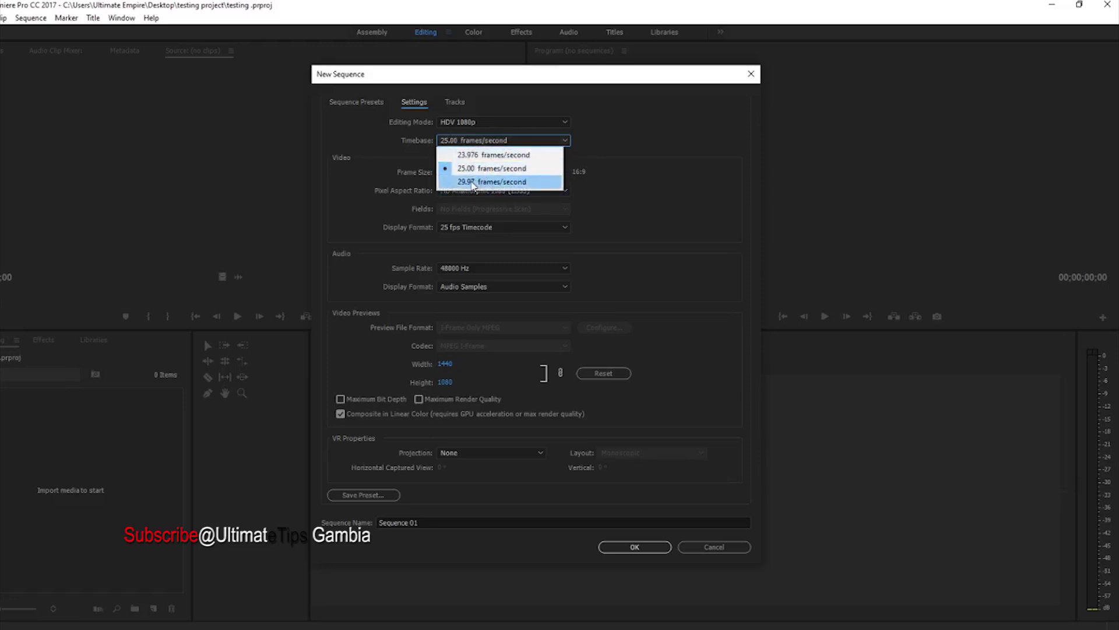
pyautogui.click(594, 159)
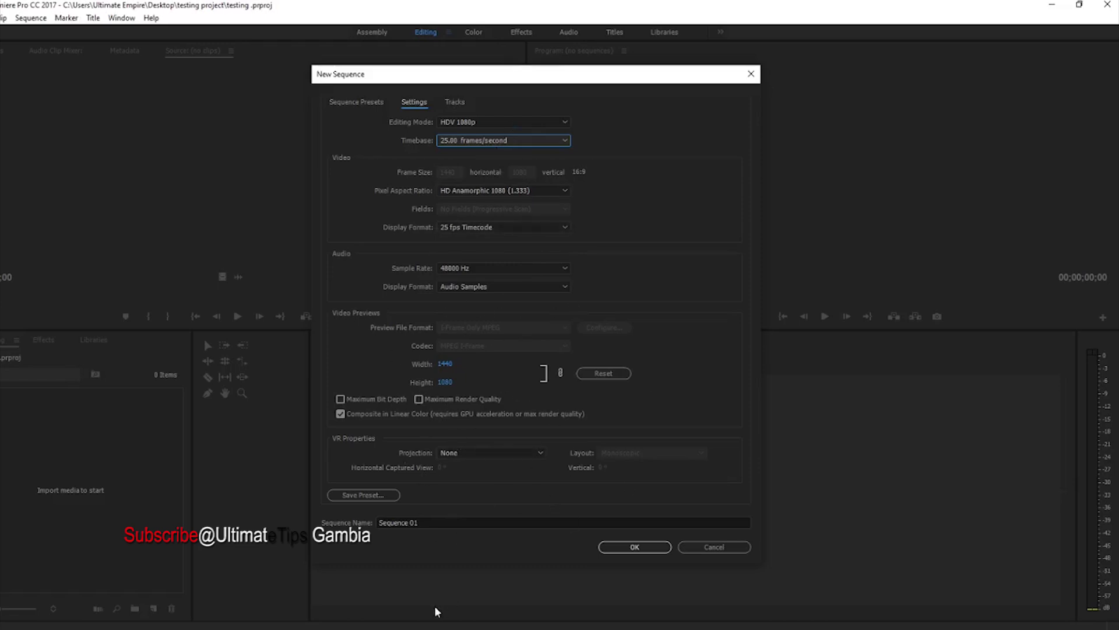
# Replace the default sequence name with "testing" and create the sequence
pyautogui.click(440, 522)
pyautogui.press('BackSpace')
pyautogui.press('BackSpace')
pyautogui.press('BackSpace')
pyautogui.press('BackSpace')
pyautogui.press('BackSpace')
pyautogui.press('BackSpace')
pyautogui.press('BackSpace')
pyautogui.press('BackSpace')
pyautogui.press('BackSpace')
pyautogui.press('BackSpace')
pyautogui.press('BackSpace')
pyautogui.write('testing')
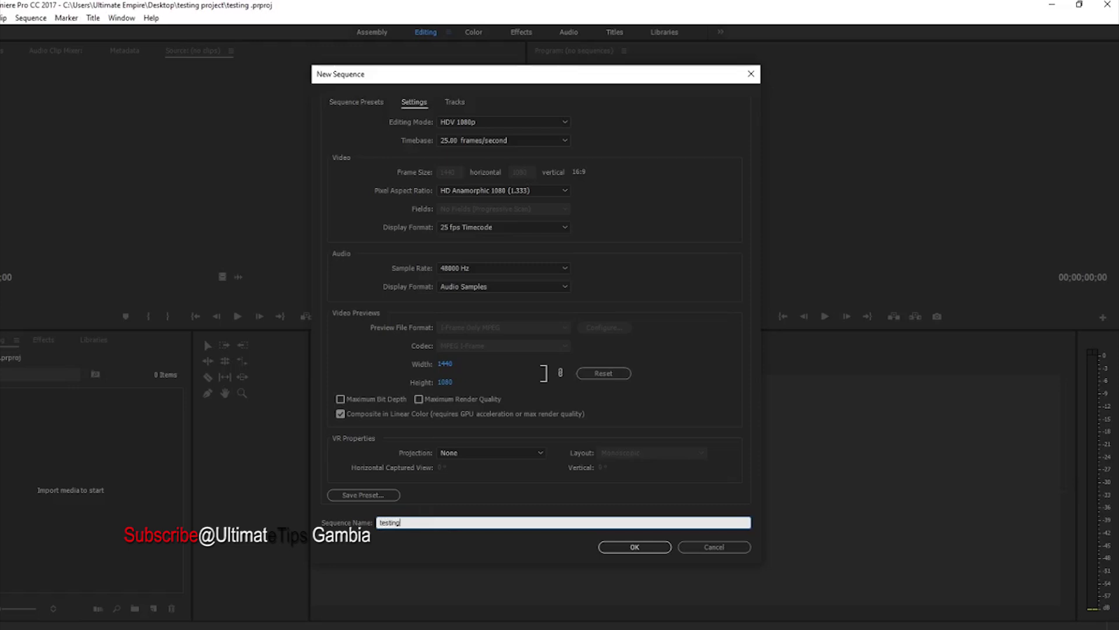
pyautogui.click(635, 546)
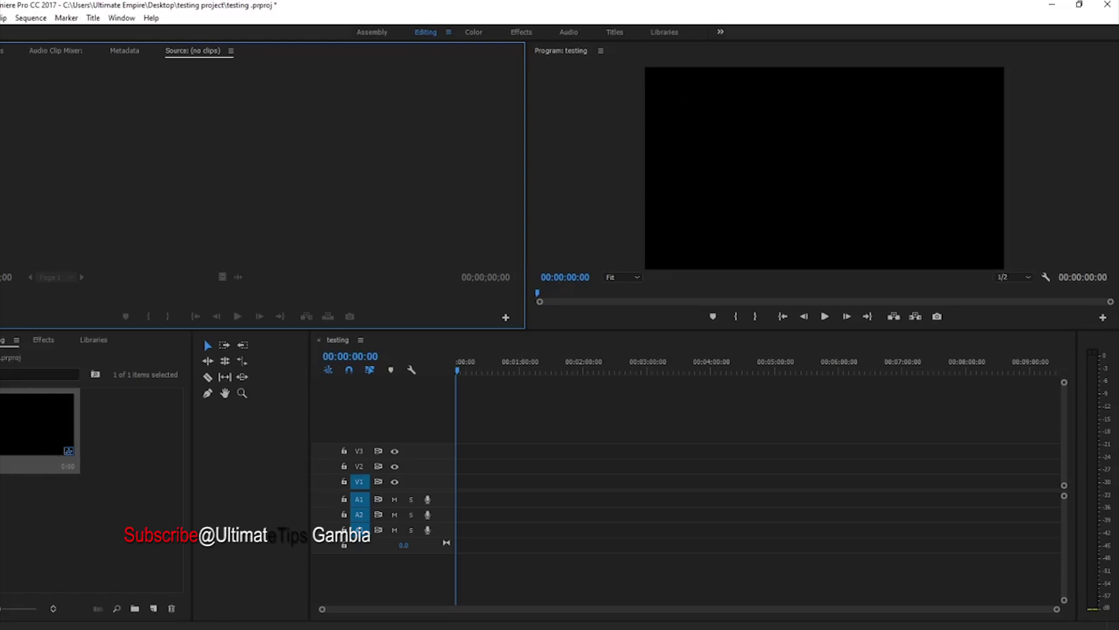
pyautogui.click(42, 339)
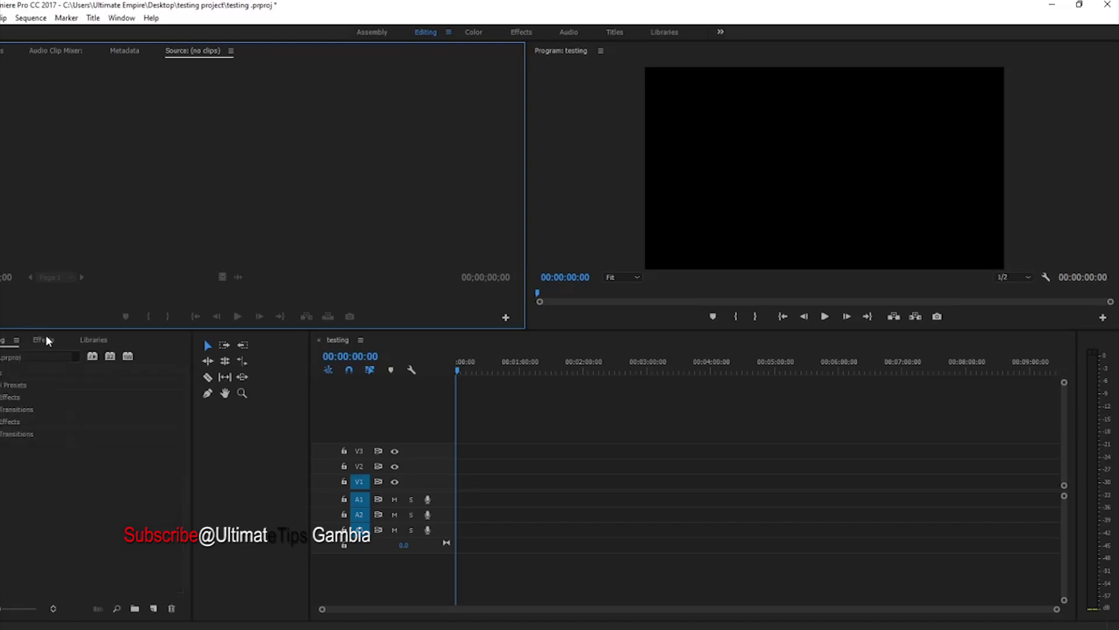
pyautogui.click(90, 341)
pyautogui.click(3, 339)
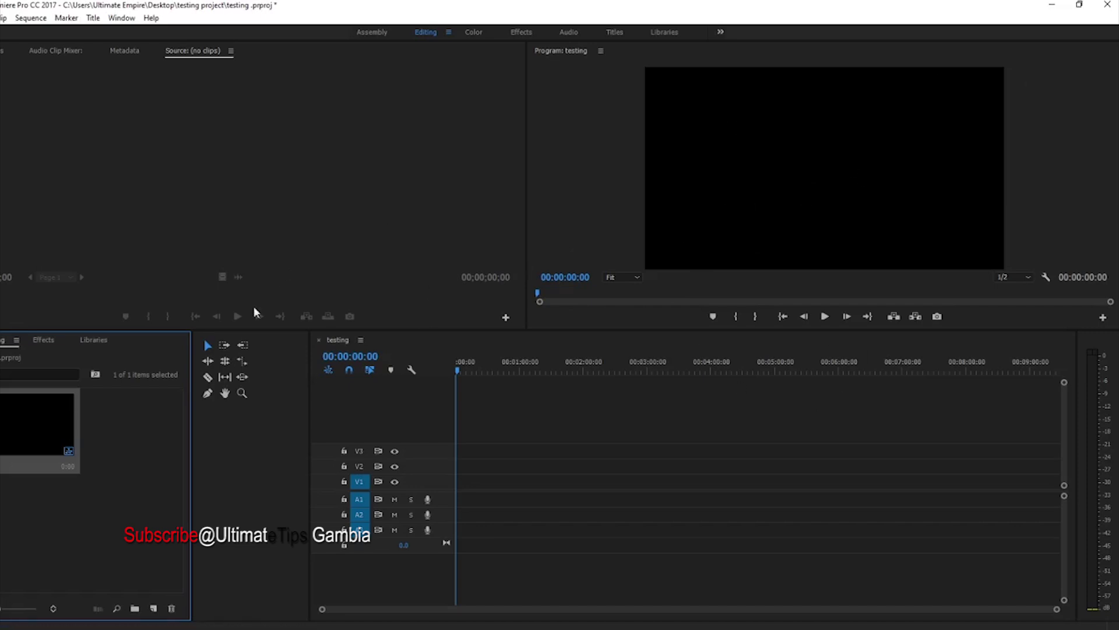
pyautogui.click(1089, 14)
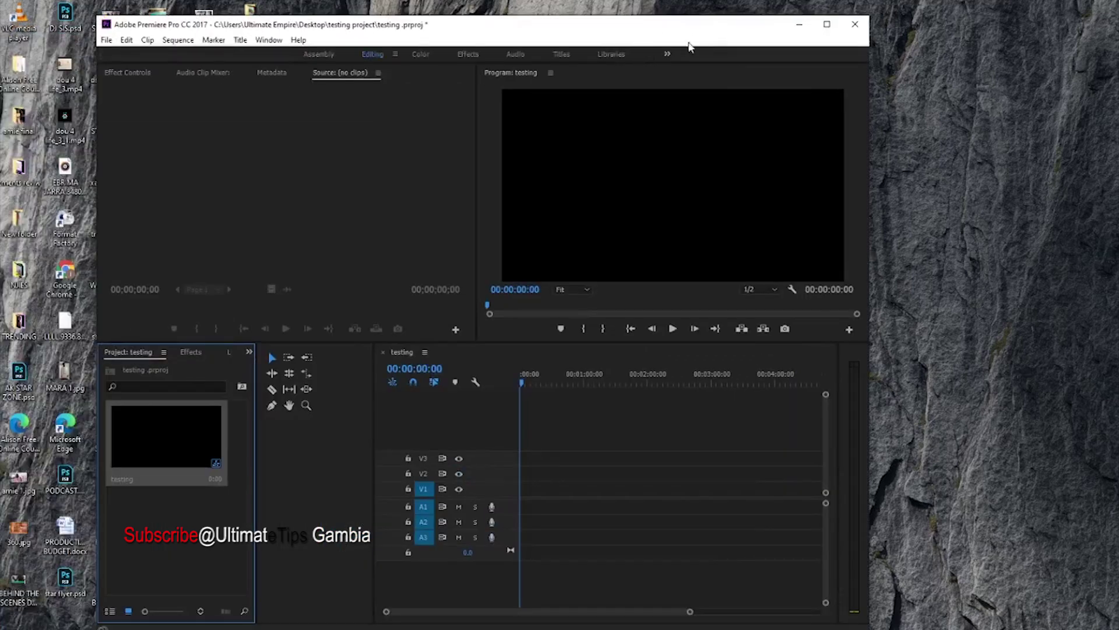
pyautogui.click(827, 24)
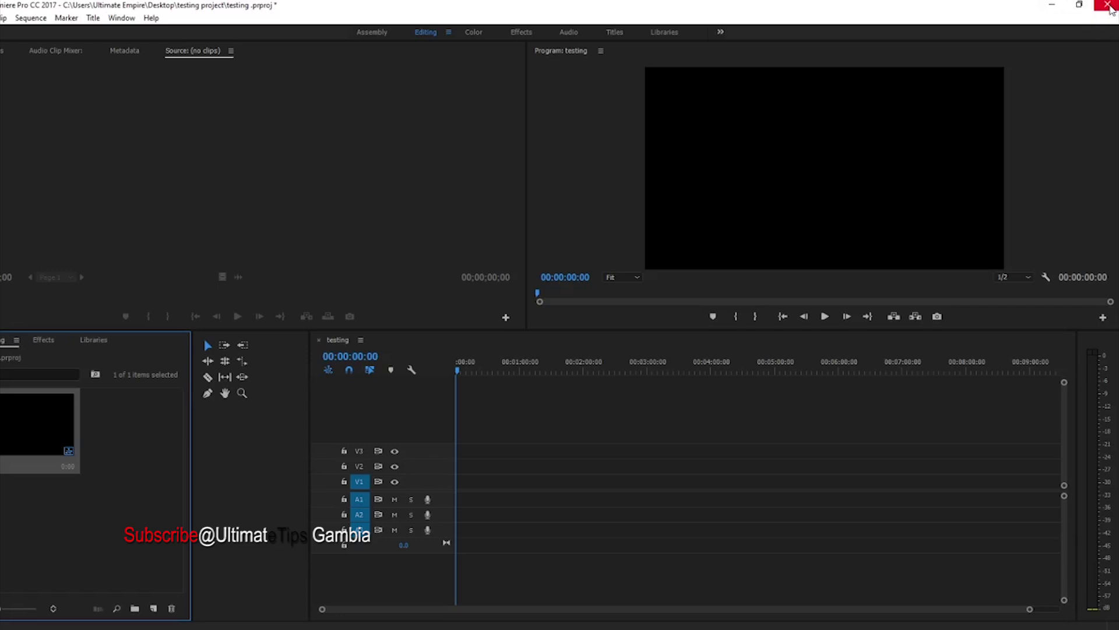
# Close Premiere Pro, saving the project changes, and reopen "testing .prproj" from the "testing project" folder
pyautogui.click(1107, 6)
pyautogui.click(487, 333)
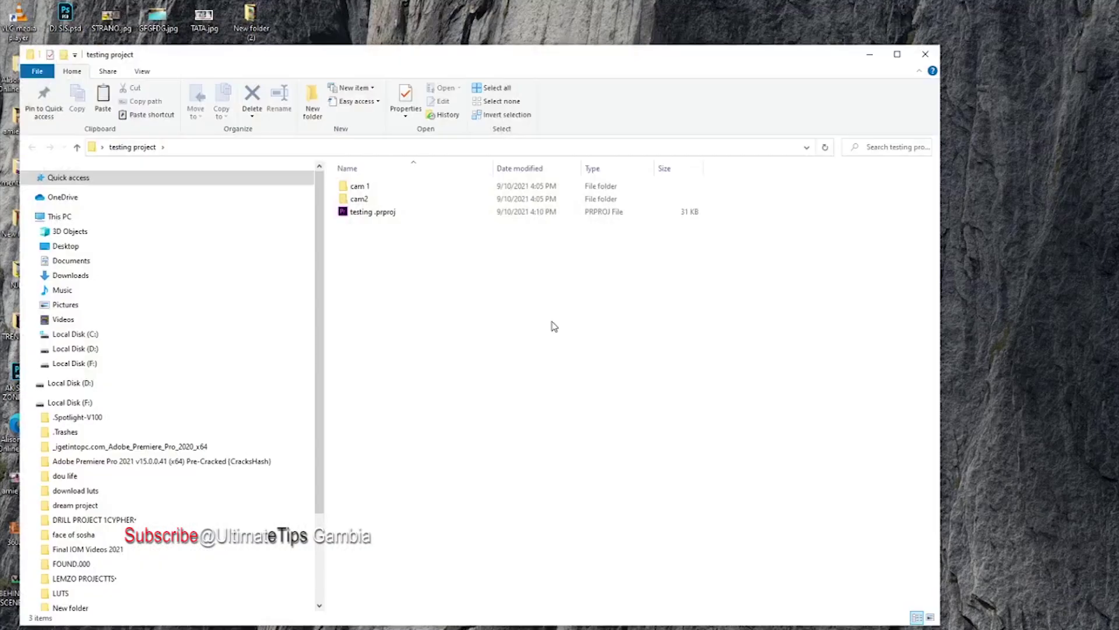
pyautogui.doubleClick(367, 213)
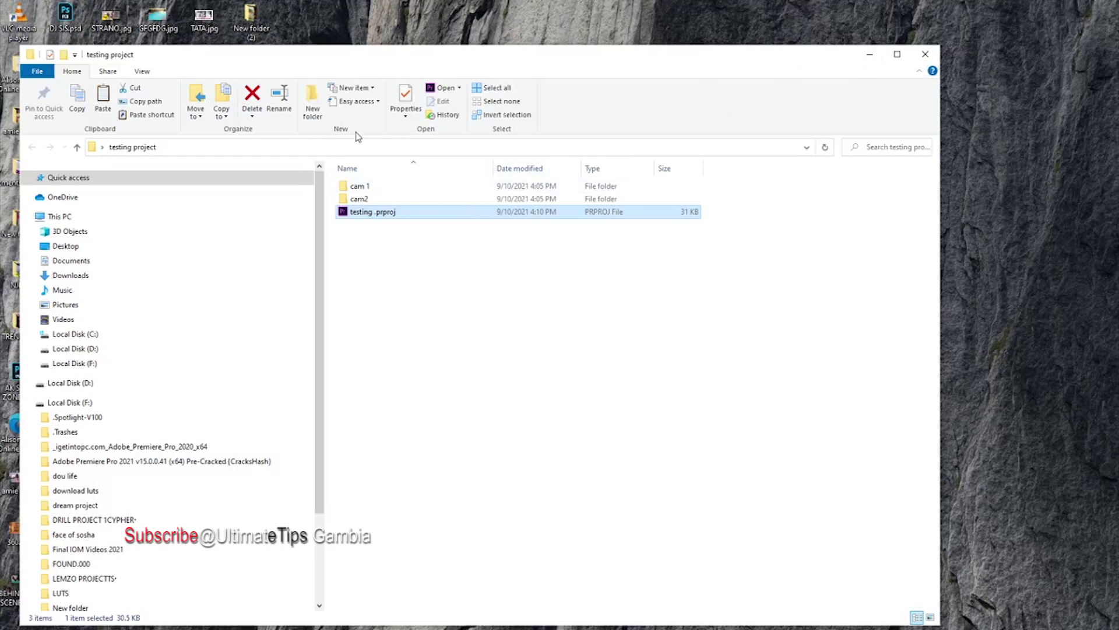
pyautogui.doubleClick(473, 214)
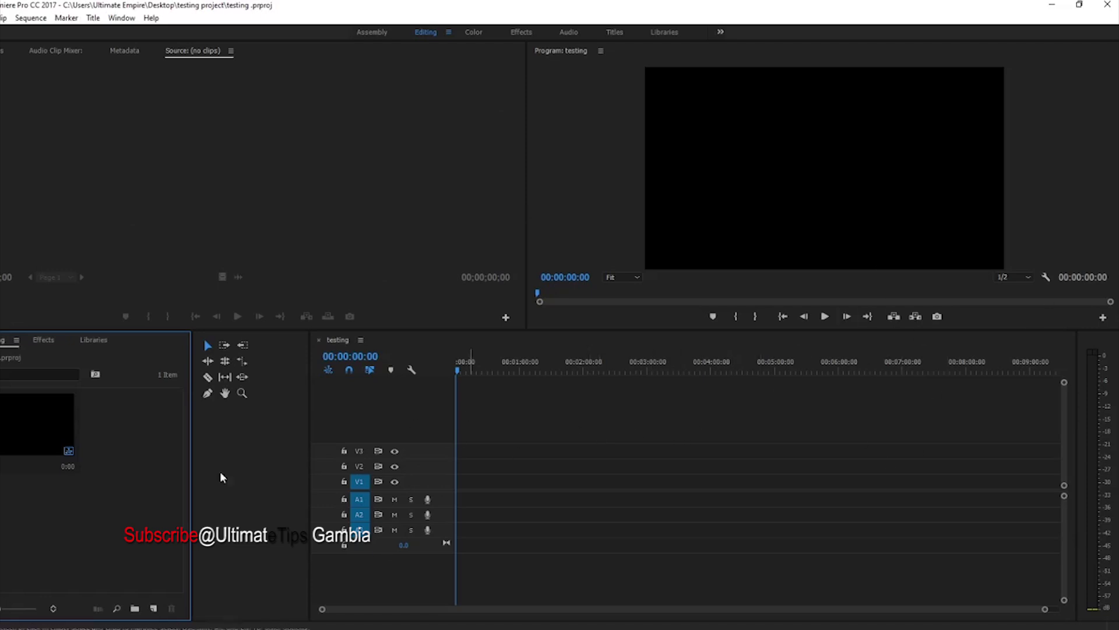
pyautogui.click(1, 17)
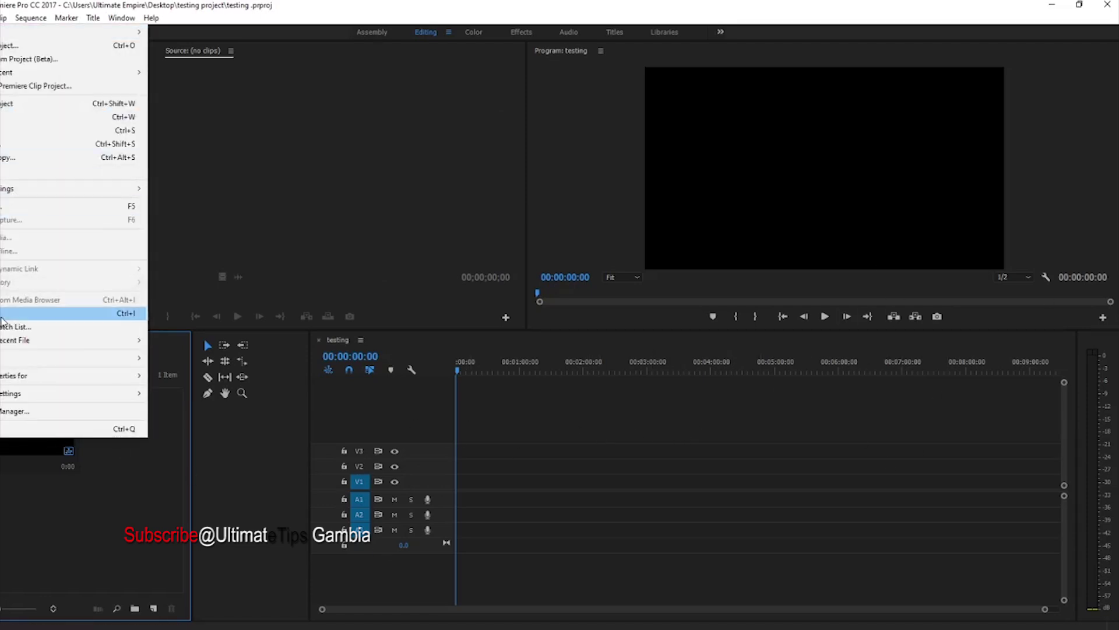
pyautogui.click(45, 317)
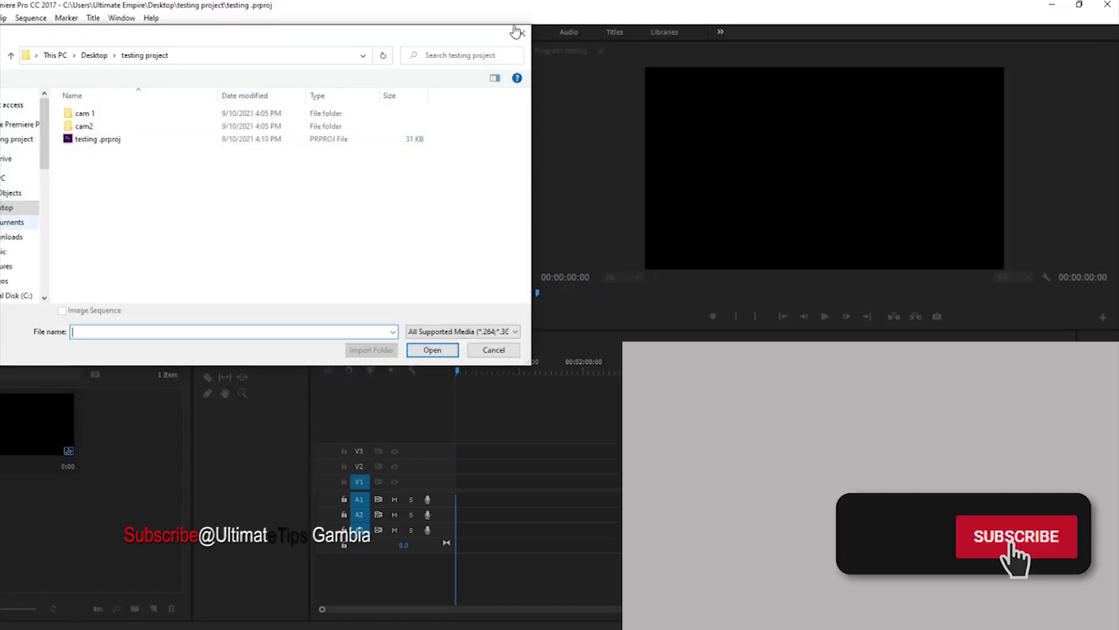
pyautogui.press('Escape')
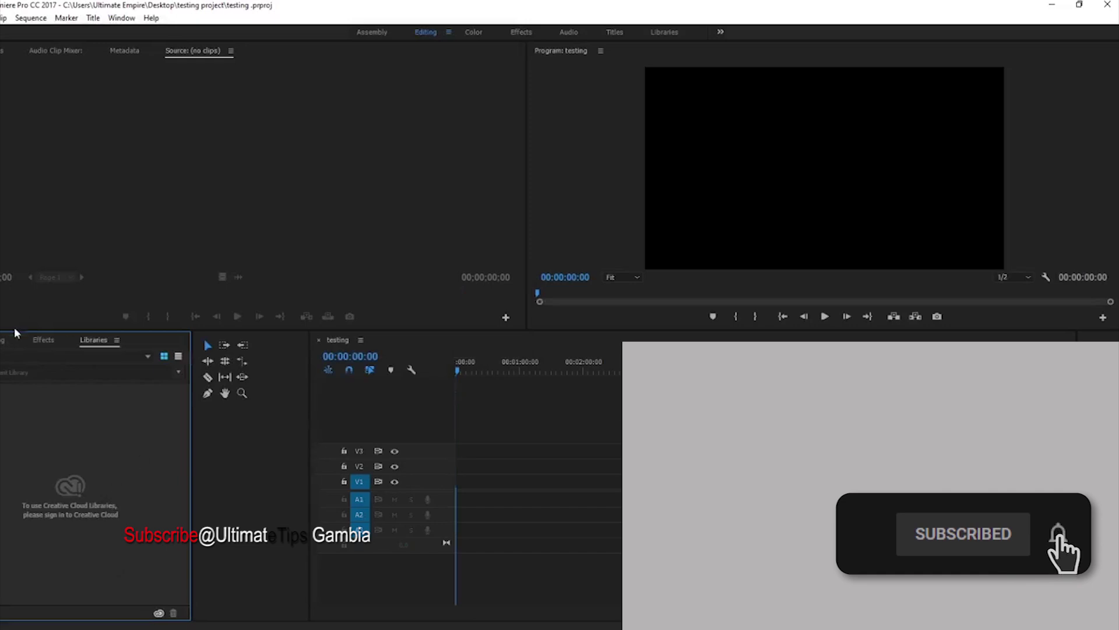
# Bring the project's media list back into view and shrink the Premiere Pro window from full screen to a floating window
pyautogui.click(8, 339)
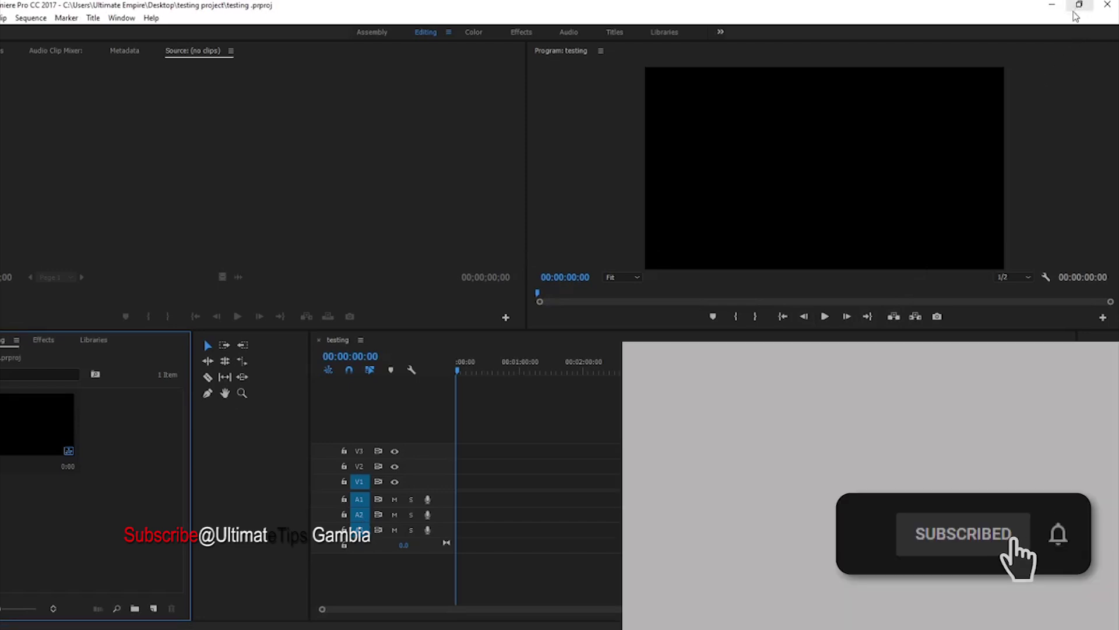
pyautogui.click(1077, 7)
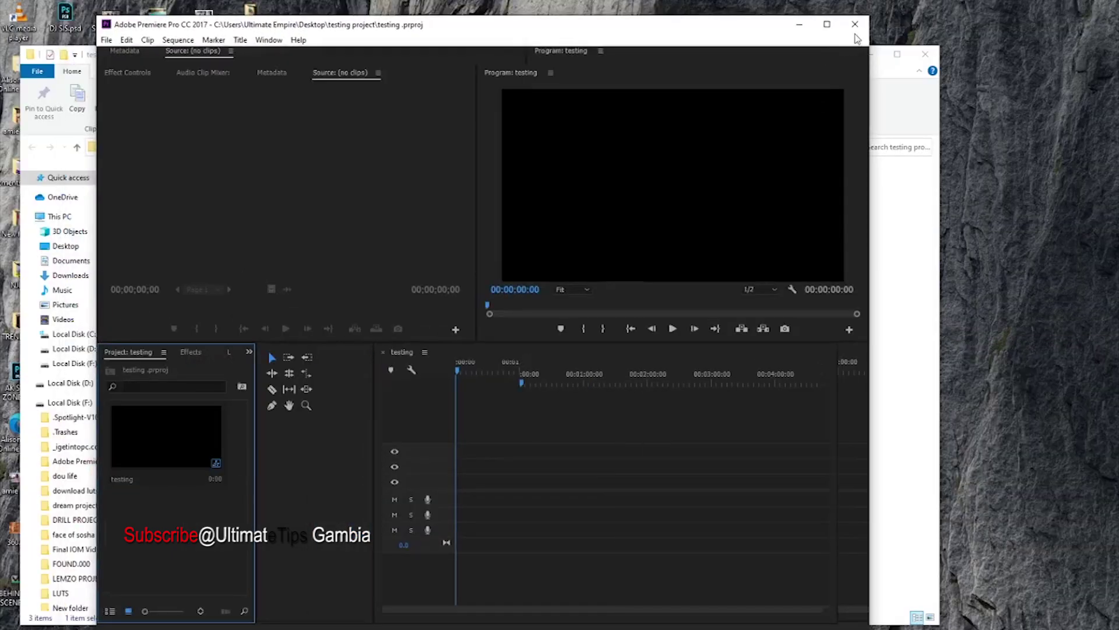